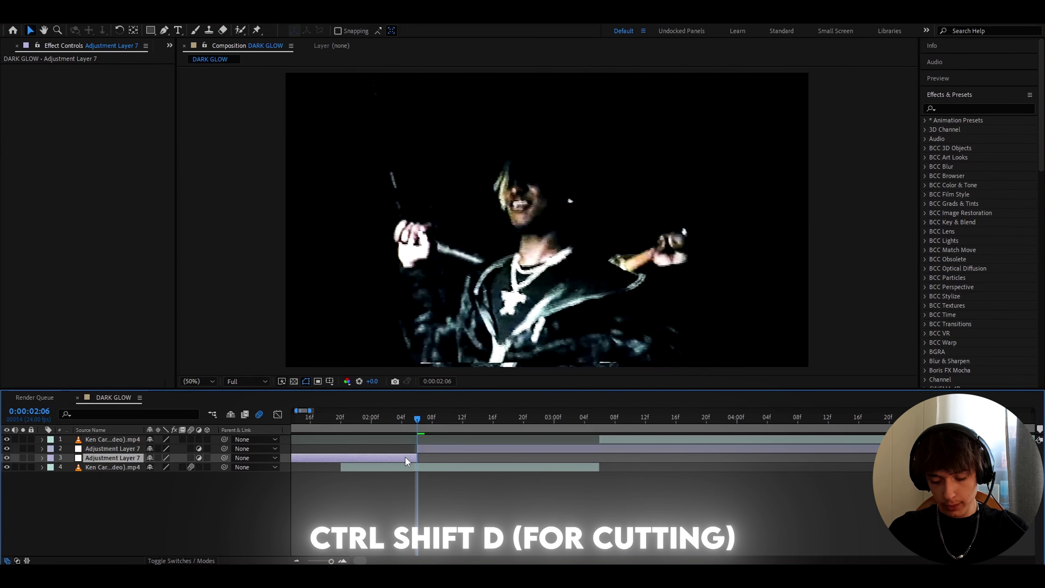
Step: Trim the adjustment layer to run from 0:00:02:06 to the end of the lower video clip, deleting the leftover pieces on both sides
{"action": "left_click", "coordinate": [405, 458]}
{"action": "key", "text": "Delete"}
{"action": "key", "text": "ctrl+shift+d"}
{"action": "left_click_drag", "start_coordinate": [607, 419], "coordinate": [496, 434]}
{"action": "key", "text": "Delete"}
Step: Apply the S_PixelSort effect to the trimmed adjustment layer with the playhead at its start, 0:00:02:06
{"action": "left_click", "coordinate": [493, 418]}
{"action": "left_click", "coordinate": [466, 457]}
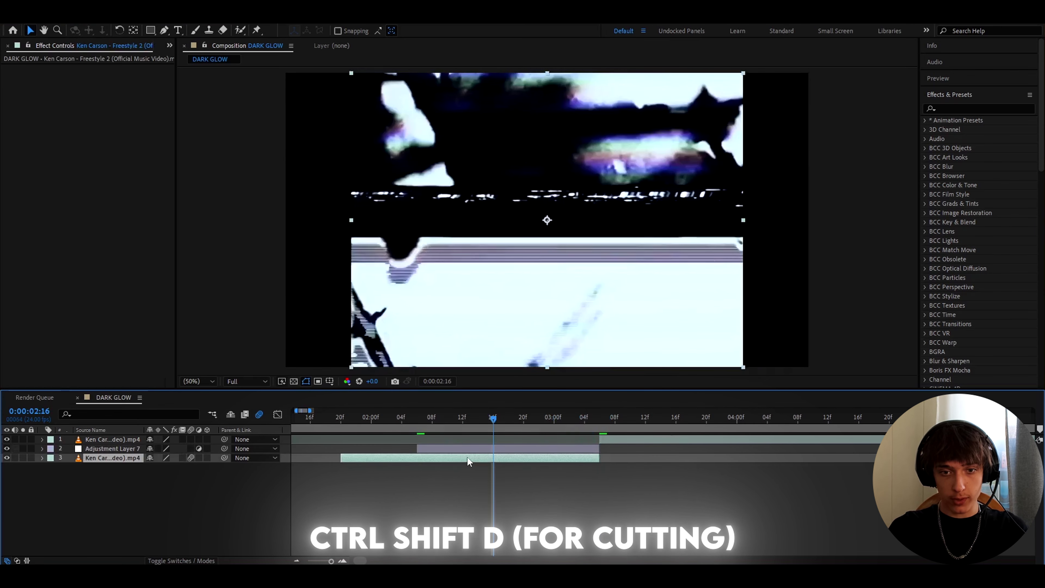
{"action": "left_click_drag", "start_coordinate": [495, 419], "coordinate": [417, 419]}
{"action": "left_click", "coordinate": [433, 449]}
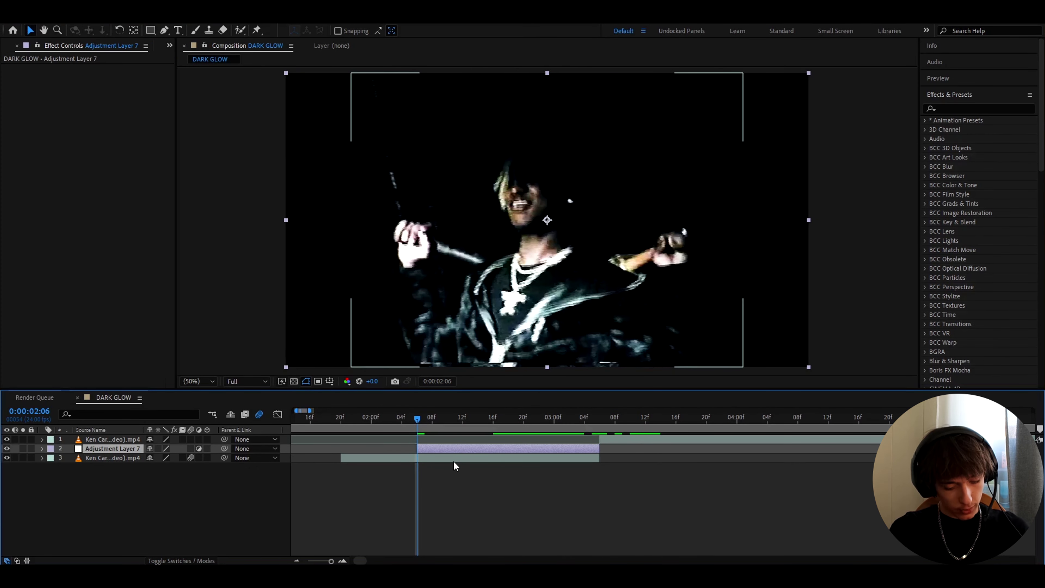
{"action": "key", "text": "ctrl+space"}
{"action": "type", "text": "s_pixel"}
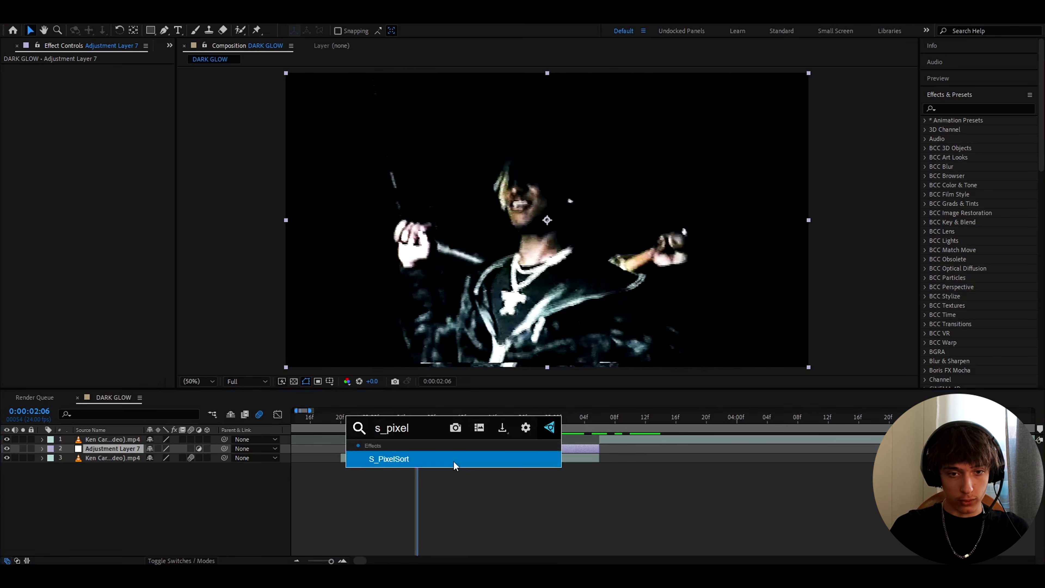
{"action": "left_click", "coordinate": [411, 460]}
Step: Set the S_PixelSort Sort Angle to 90 and Threshold to 0.5, with keyframes for both at the adjustment layer's start
{"action": "left_click", "coordinate": [106, 143]}
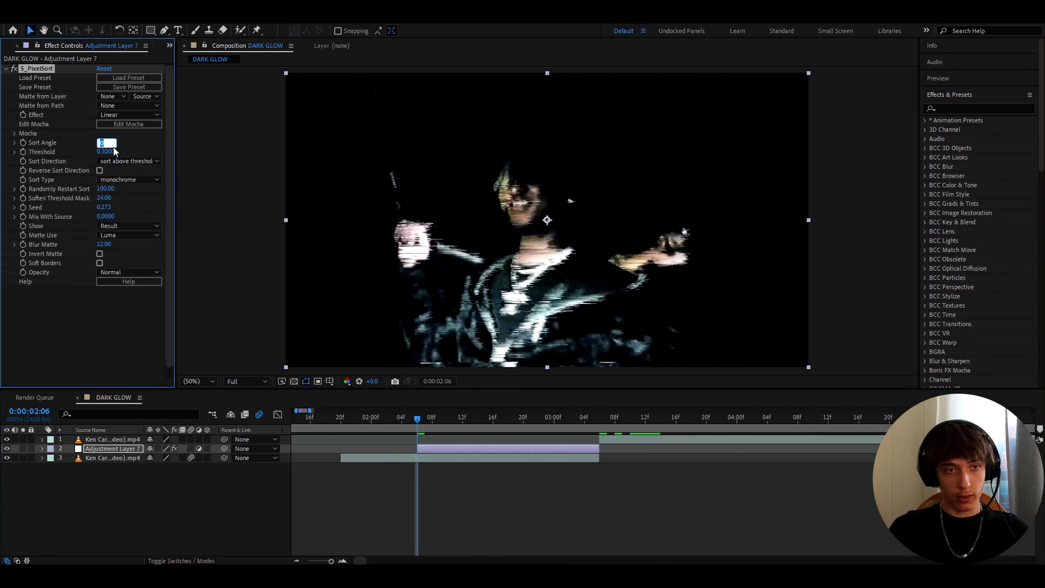
{"action": "key", "text": "Return"}
{"action": "scroll", "coordinate": [580, 214], "scroll_direction": "up", "scroll_amount": 1}
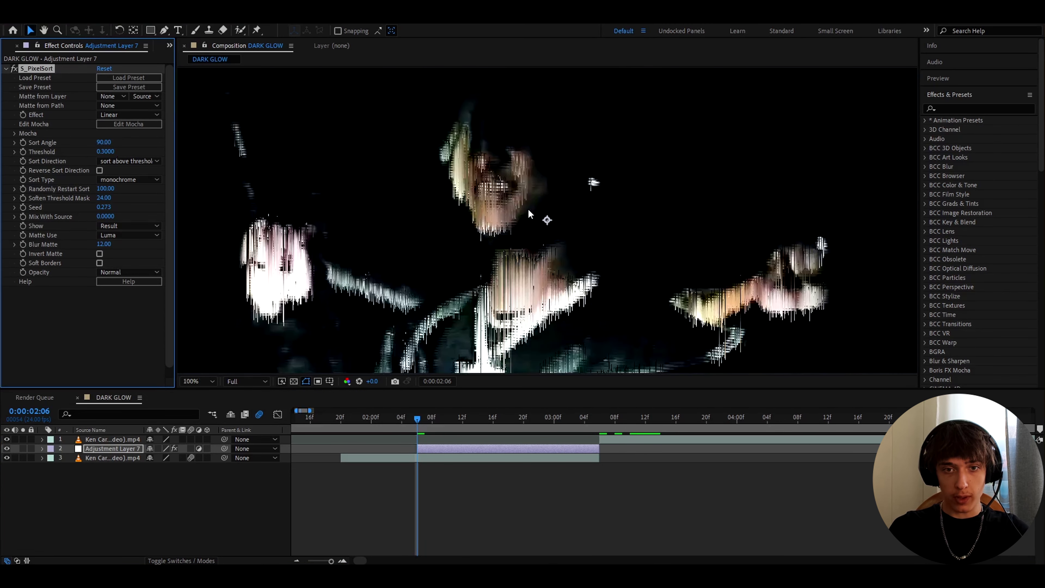
{"action": "key", "text": "comma"}
{"action": "left_click", "coordinate": [106, 152]}
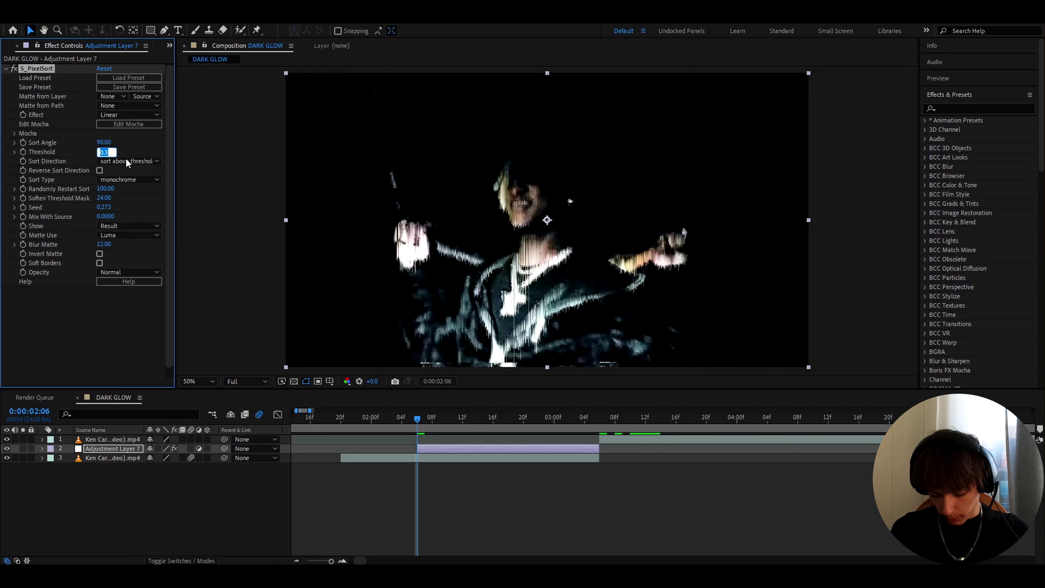
{"action": "type", "text": "0"}
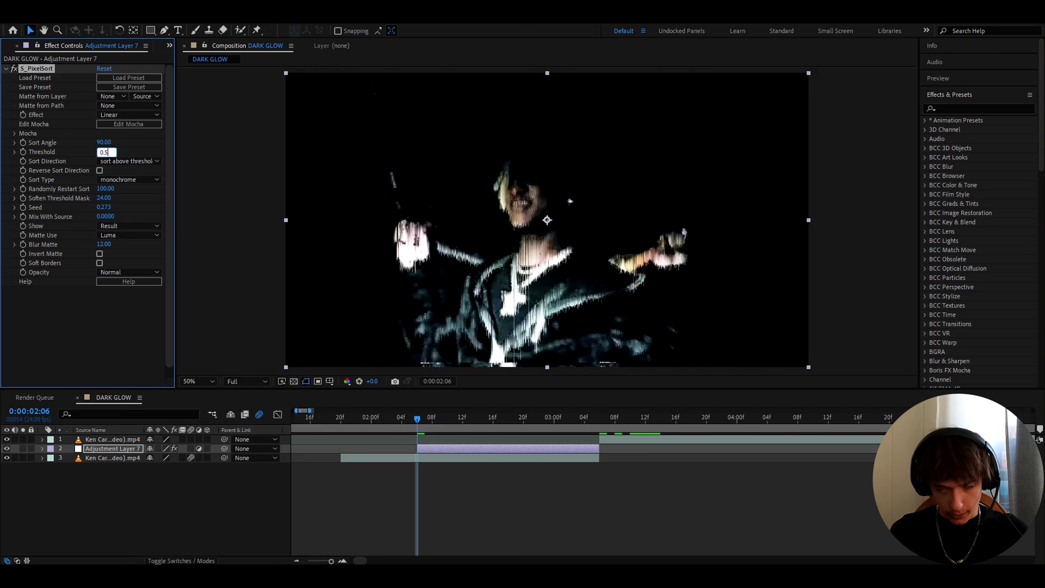
{"action": "key", "text": "Return"}
{"action": "key", "text": "equal"}
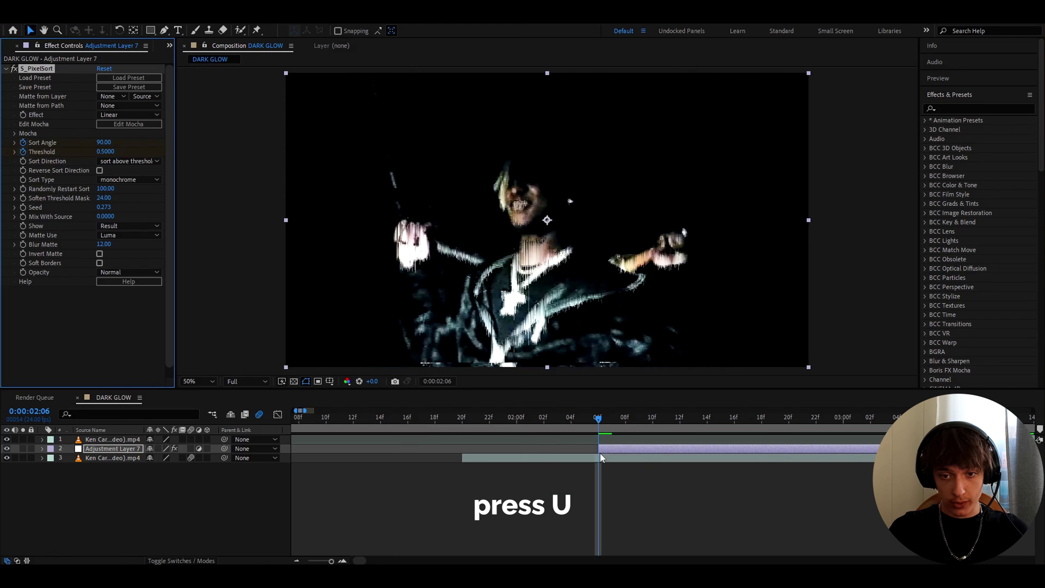
Step: Reveal the adjustment layer's keyframes and add a Threshold keyframe of 0.7 at 0:00:02:08
{"action": "key", "text": "u"}
{"action": "left_click_drag", "start_coordinate": [602, 424], "coordinate": [625, 424]}
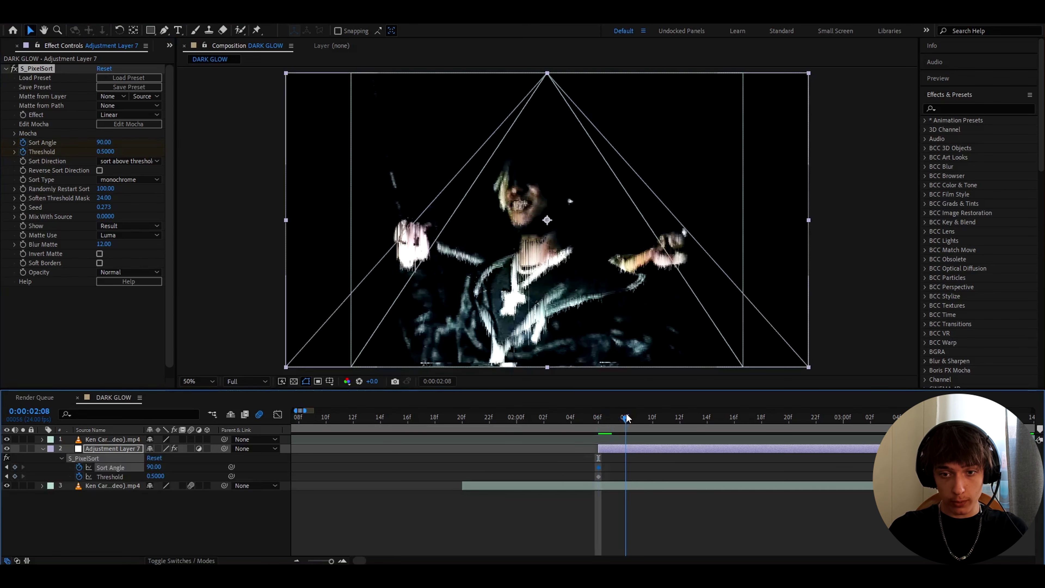
{"action": "left_click", "coordinate": [155, 477]}
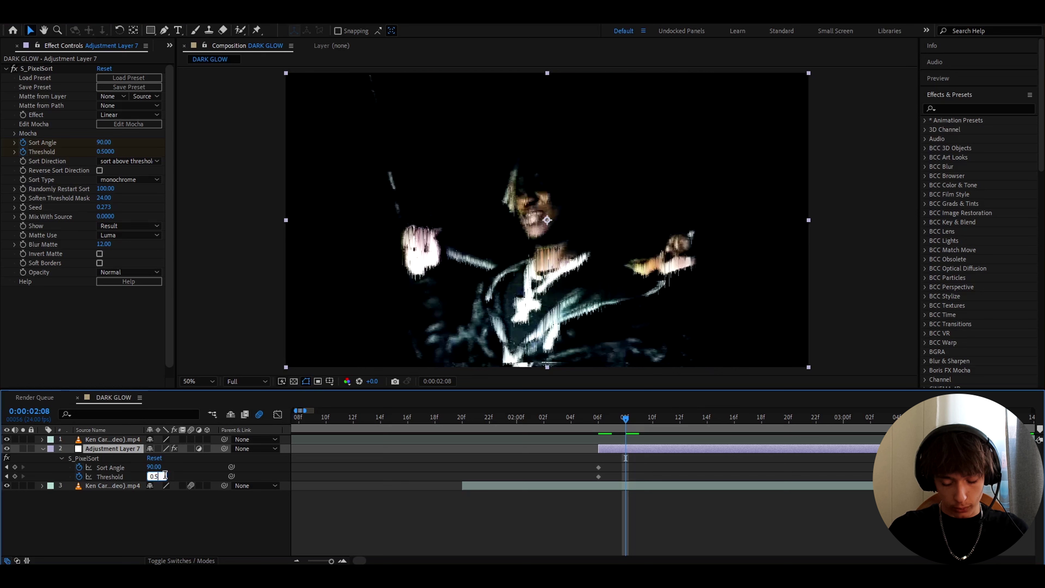
{"action": "key", "text": "Return"}
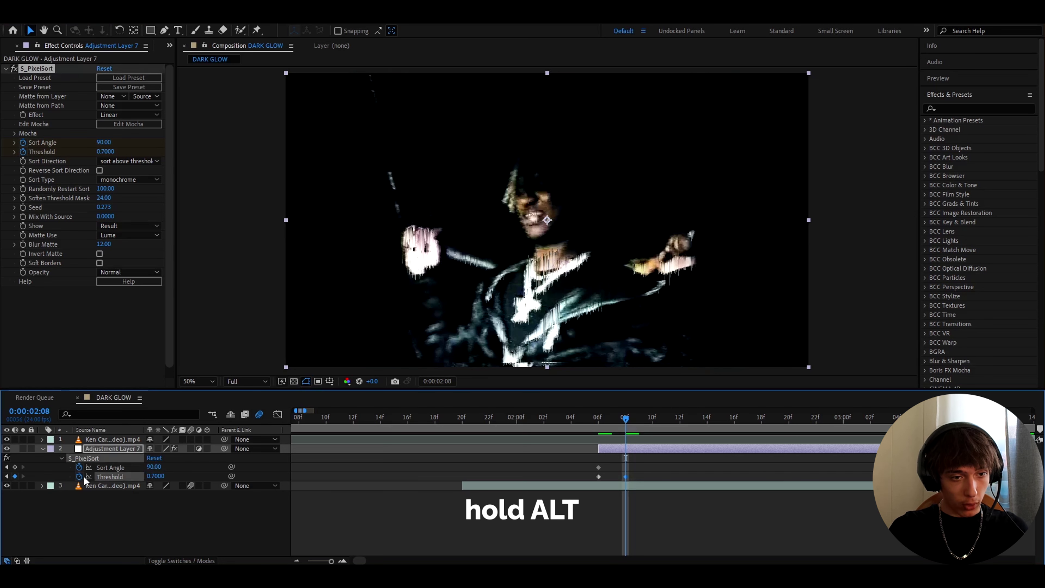
Step: Add a loopOut() expression to the S_PixelSort Threshold and return the playhead to 0:00:02:06
{"action": "left_click", "coordinate": [81, 476], "text": "alt"}
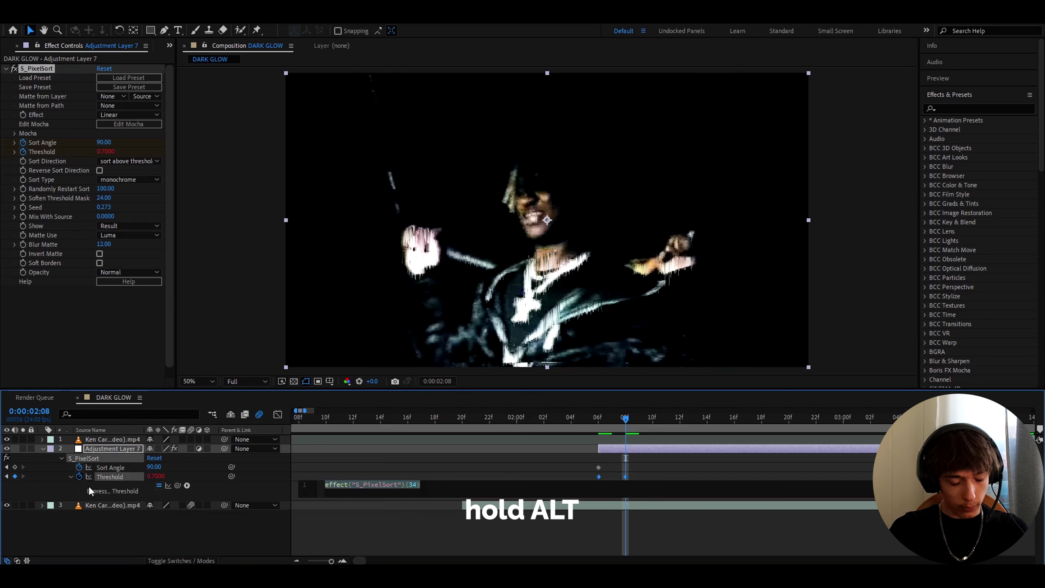
{"action": "type", "text": "loop"}
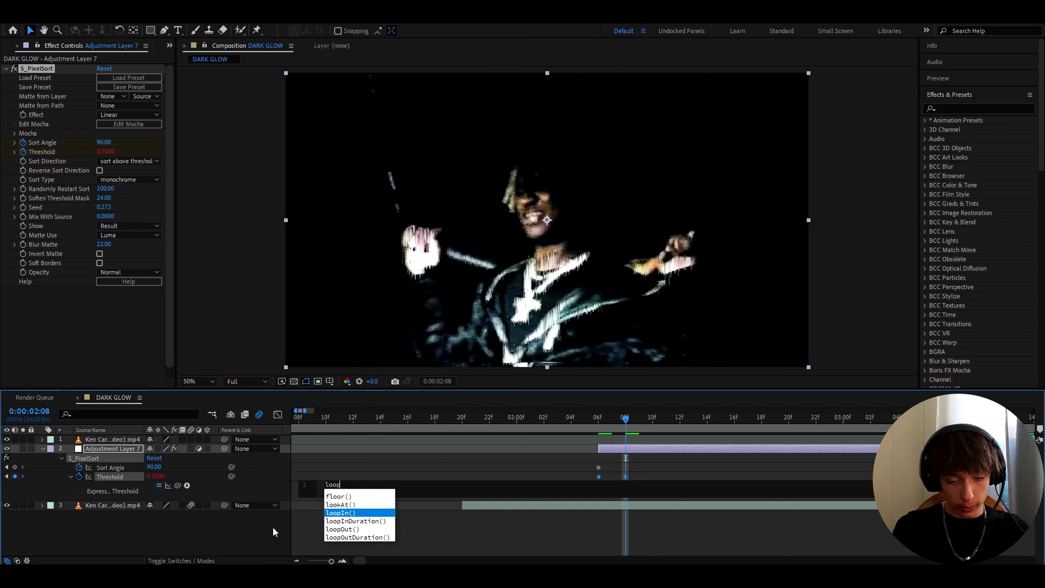
{"action": "key", "text": "Down"}
{"action": "key", "text": "Down"}
{"action": "key", "text": "Return"}
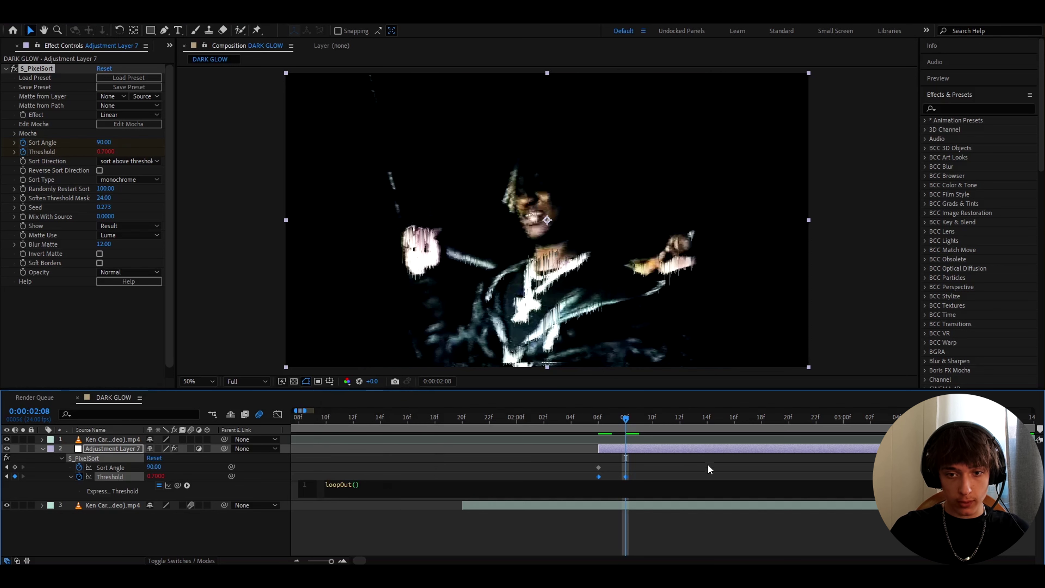
{"action": "left_click", "coordinate": [706, 468]}
{"action": "left_click", "coordinate": [603, 432]}
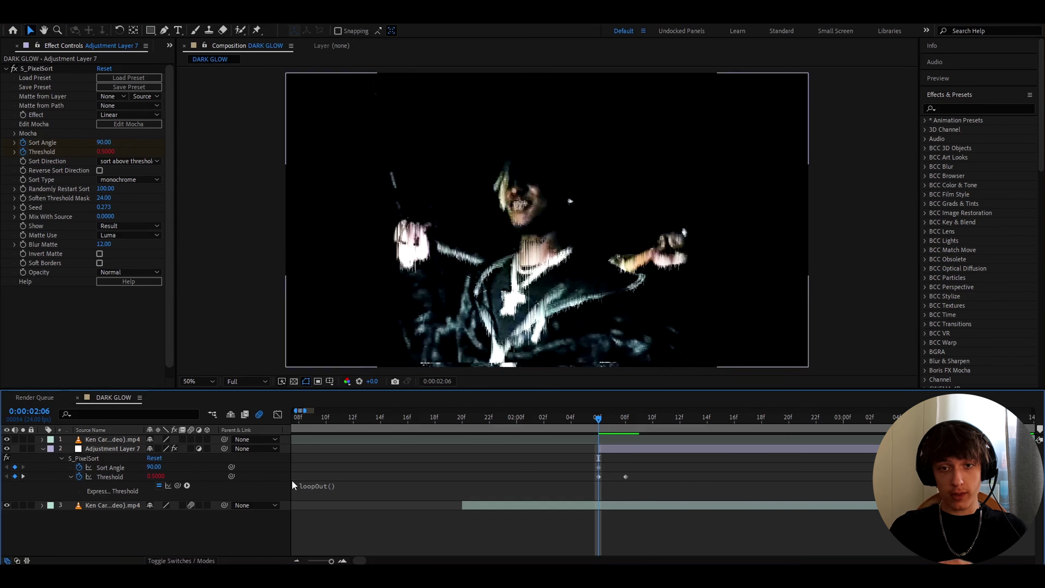
{"action": "left_click_drag", "start_coordinate": [595, 418], "coordinate": [617, 414]}
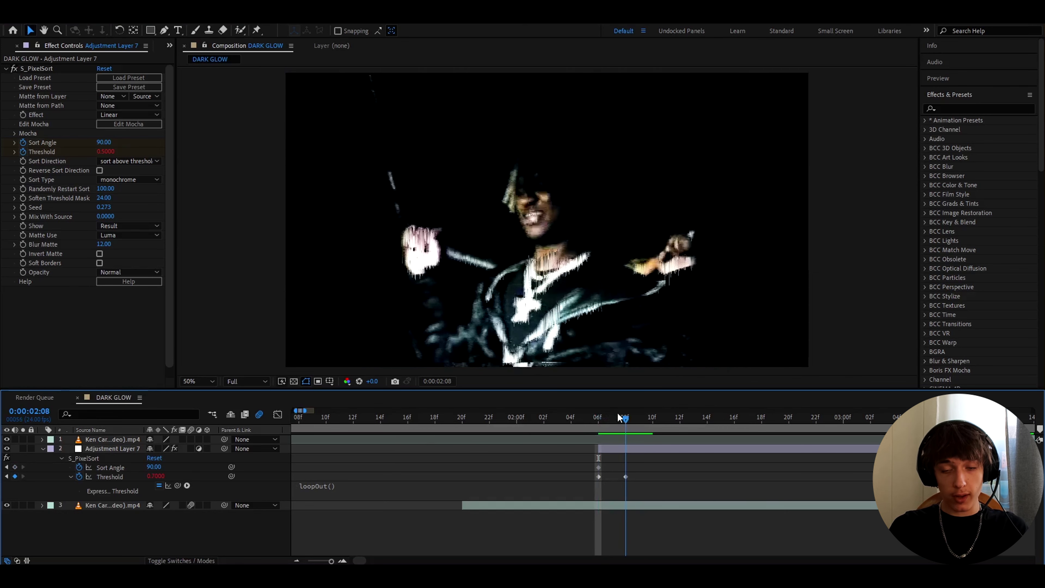
{"action": "left_click_drag", "start_coordinate": [618, 414], "coordinate": [598, 416]}
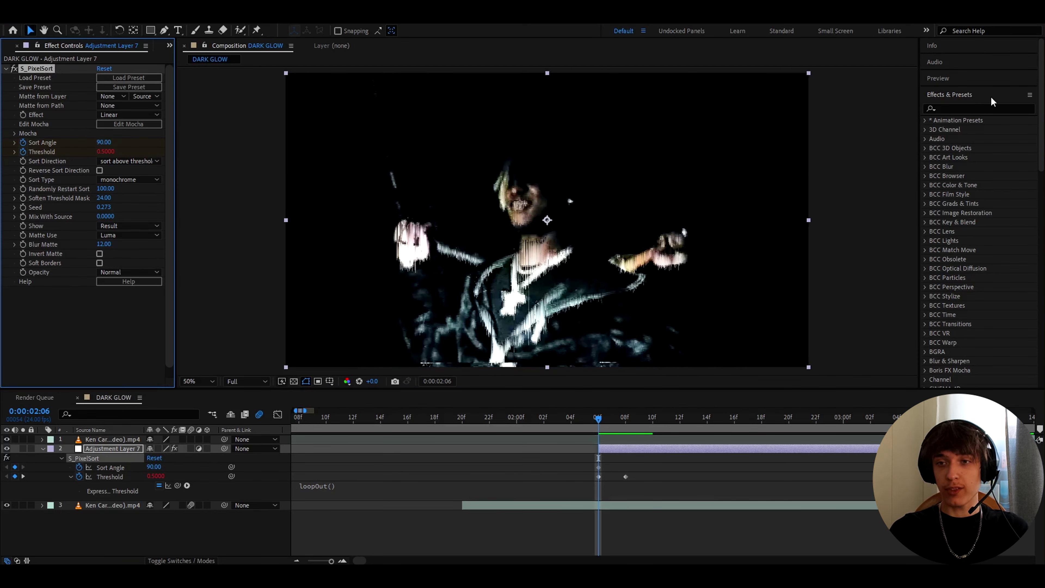
Step: Apply the Distort Transform effect above S_PixelSort on the adjustment layer and set its Scale to 120
{"action": "left_click", "coordinate": [947, 108]}
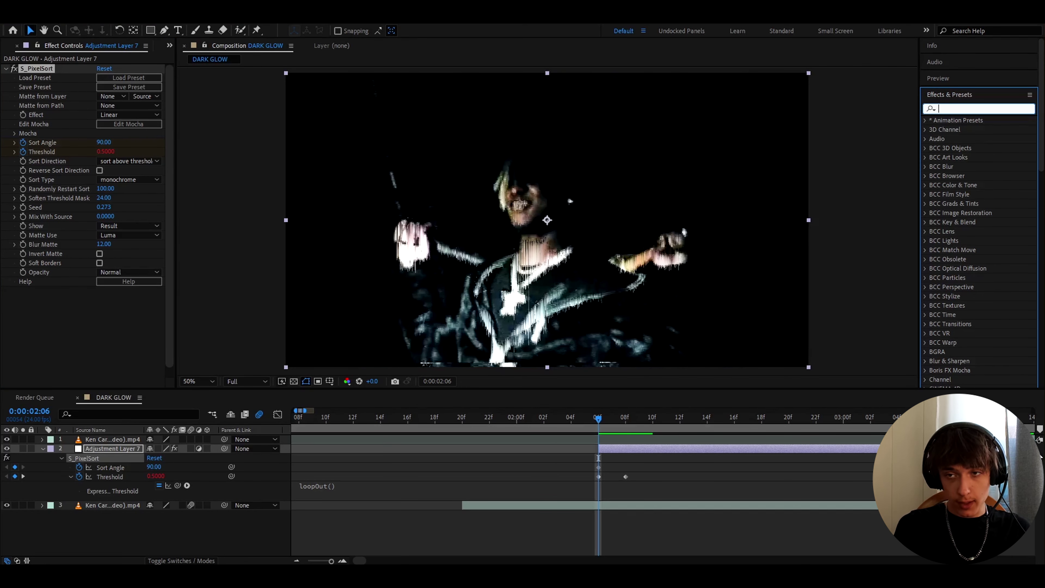
{"action": "type", "text": "transform"}
{"action": "double_click", "coordinate": [973, 185]}
{"action": "left_click", "coordinate": [105, 106]}
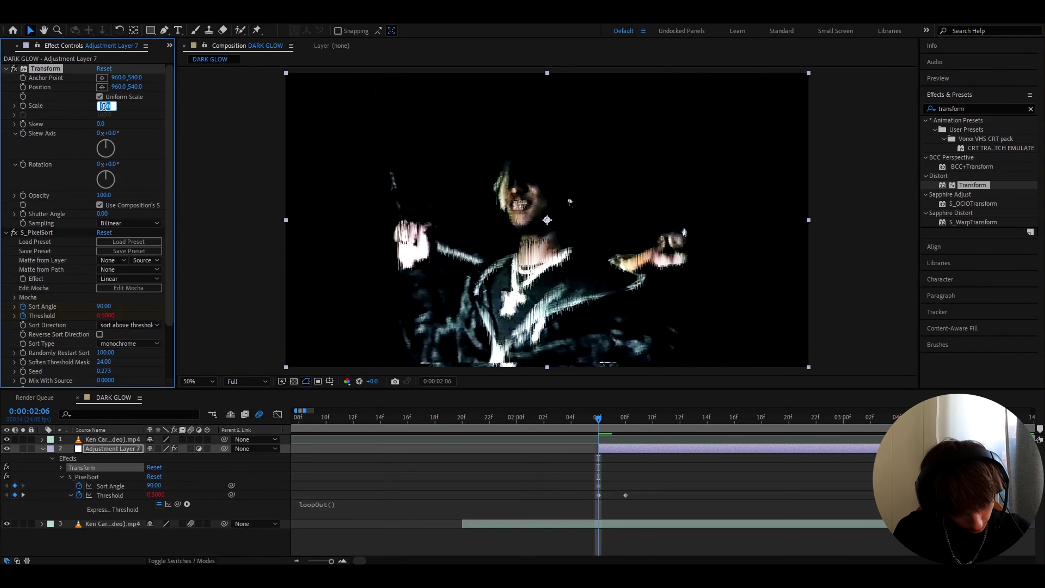
{"action": "type", "text": "12"}
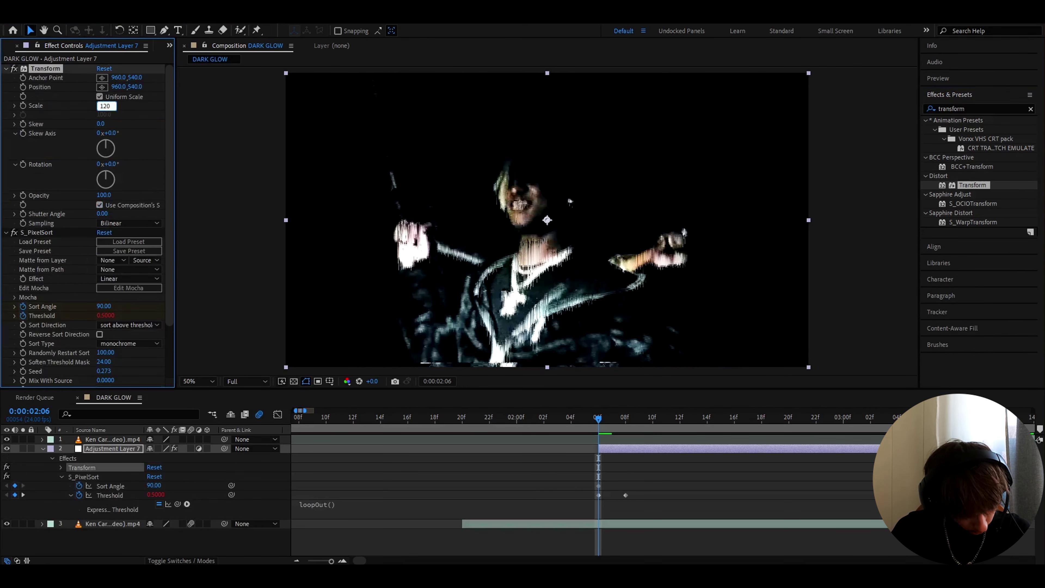
Step: Add CC Lens at the head of the adjustment layer's effects, with Size 300 and Convergence -200
{"action": "left_click", "coordinate": [959, 109]}
{"action": "type", "text": "cc lens"}
{"action": "left_click_drag", "start_coordinate": [959, 296], "coordinate": [62, 70]}
{"action": "left_click", "coordinate": [105, 87]}
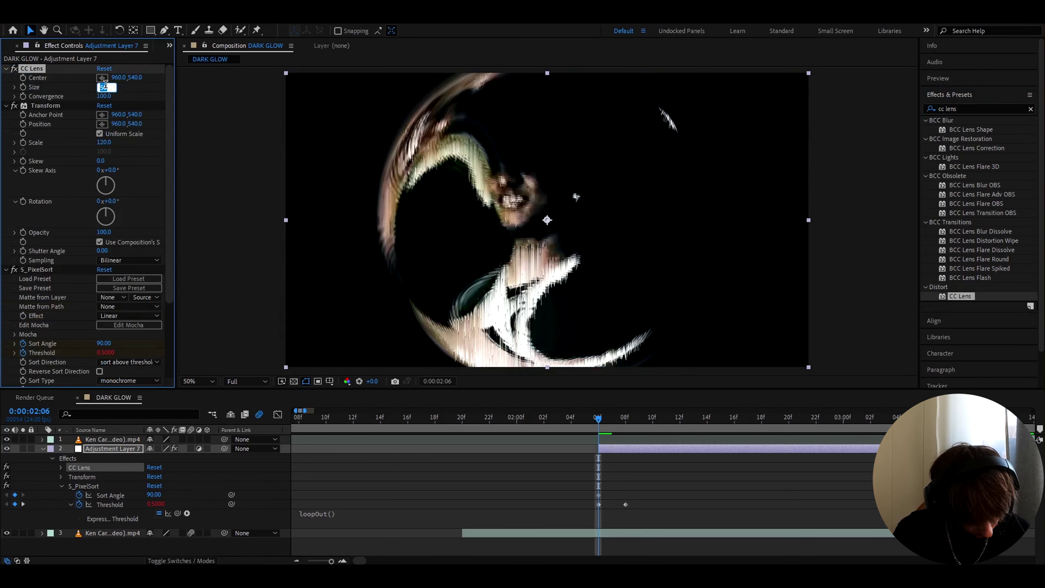
{"action": "type", "text": "300"}
{"action": "left_click", "coordinate": [106, 97]}
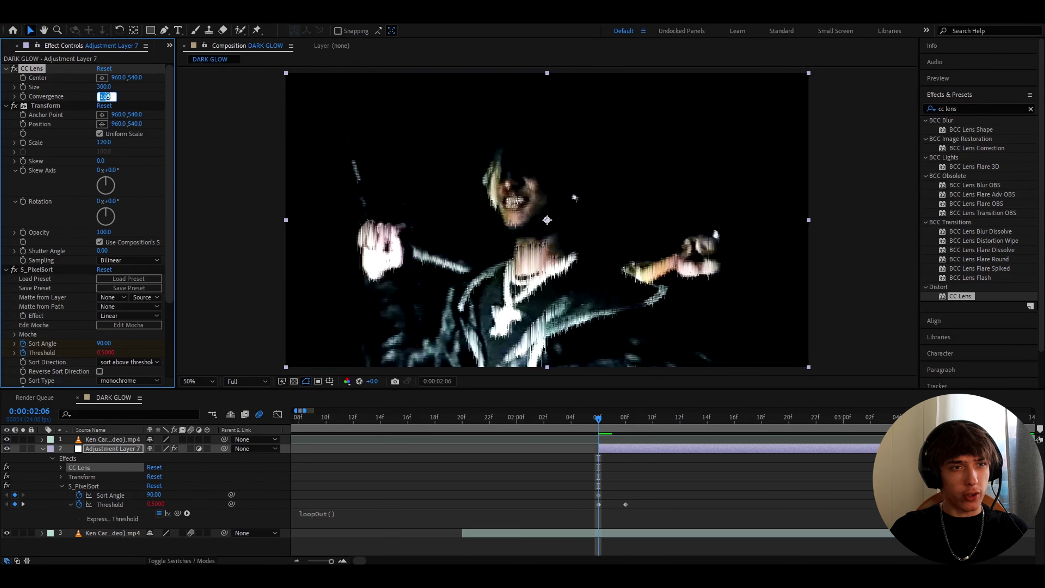
{"action": "type", "text": "-"}
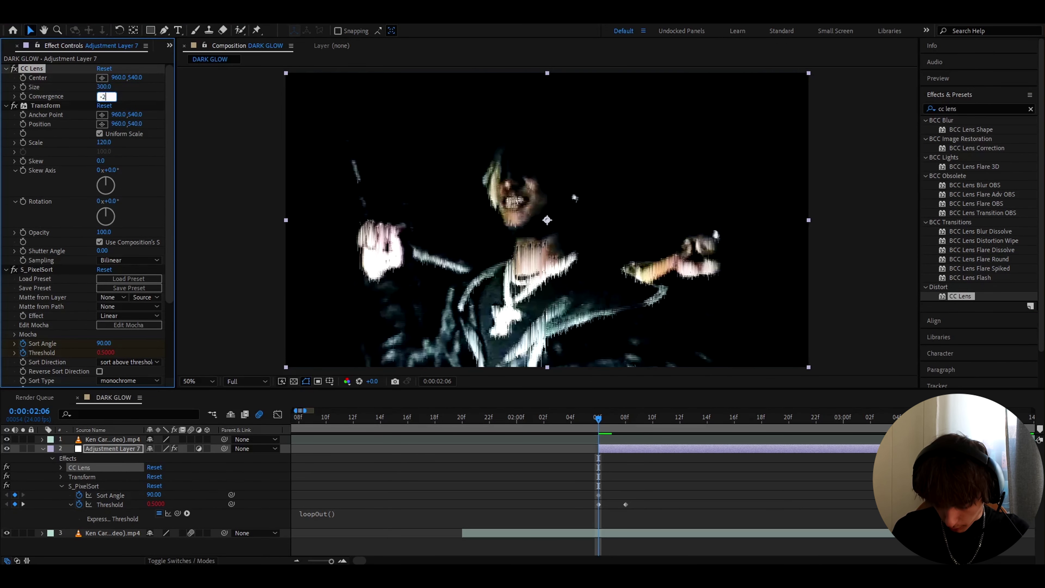
{"action": "type", "text": "200"}
{"action": "key", "text": "Return"}
Step: Add Posterize Time above CC Lens with a Frame Rate of 12, and check the composition settings
{"action": "left_click", "coordinate": [953, 109]}
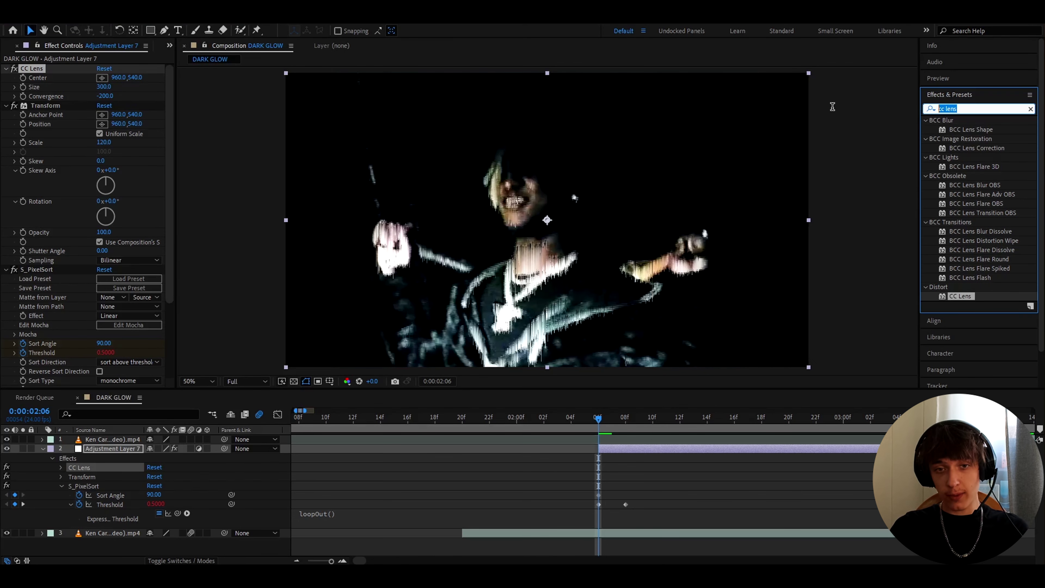
{"action": "type", "text": "posterize time"}
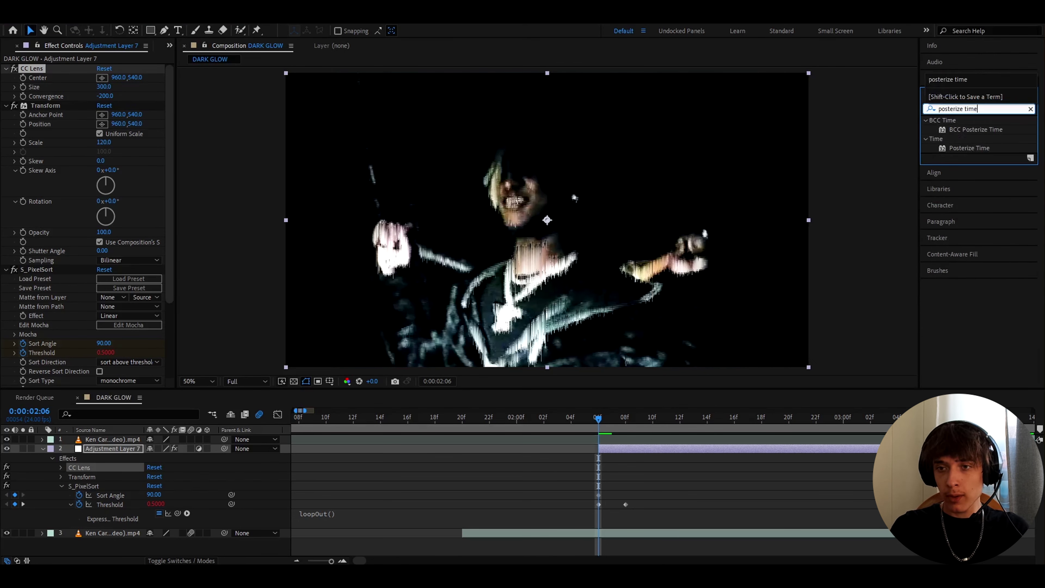
{"action": "left_click_drag", "start_coordinate": [969, 148], "coordinate": [52, 72]}
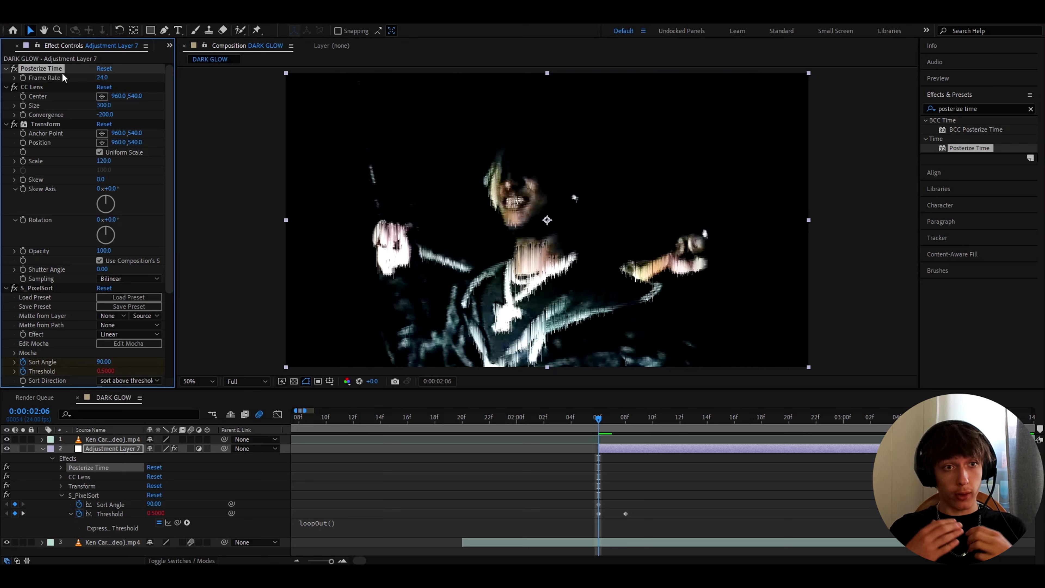
{"action": "left_click", "coordinate": [102, 77]}
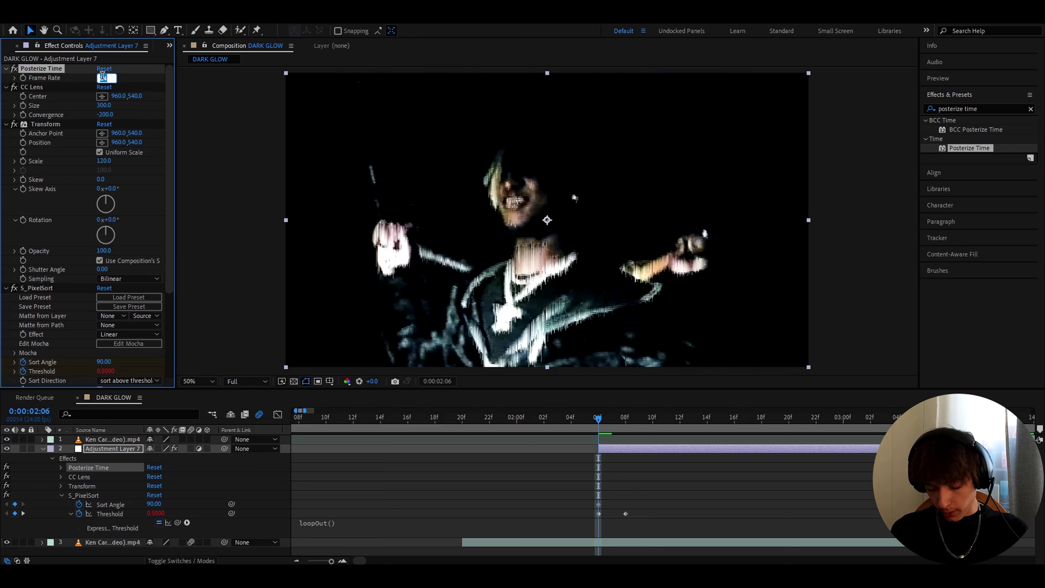
{"action": "type", "text": "1"}
{"action": "key", "text": "Return"}
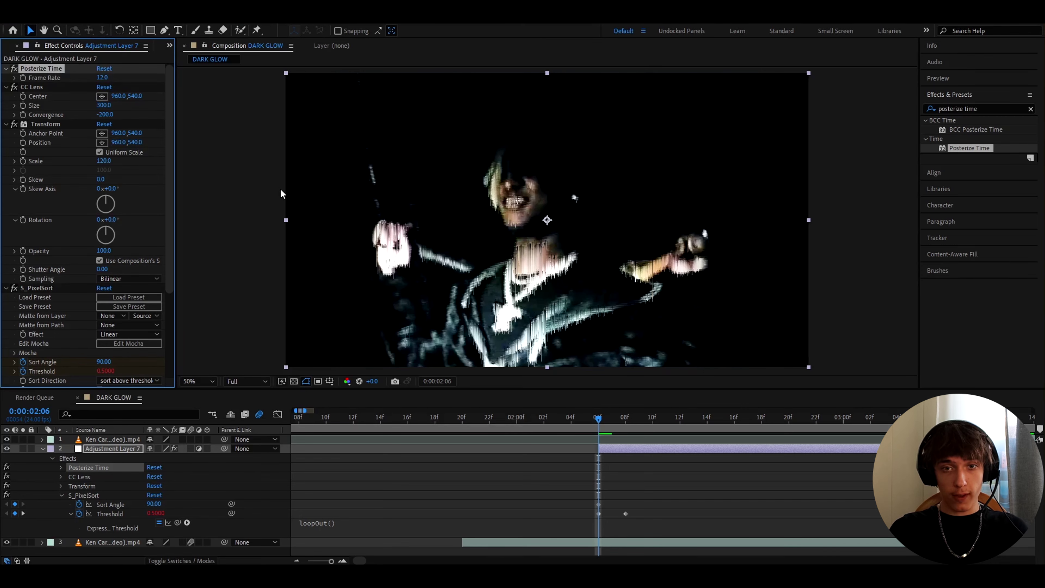
{"action": "key", "text": "ctrl+k"}
{"action": "double_click", "coordinate": [490, 326]}
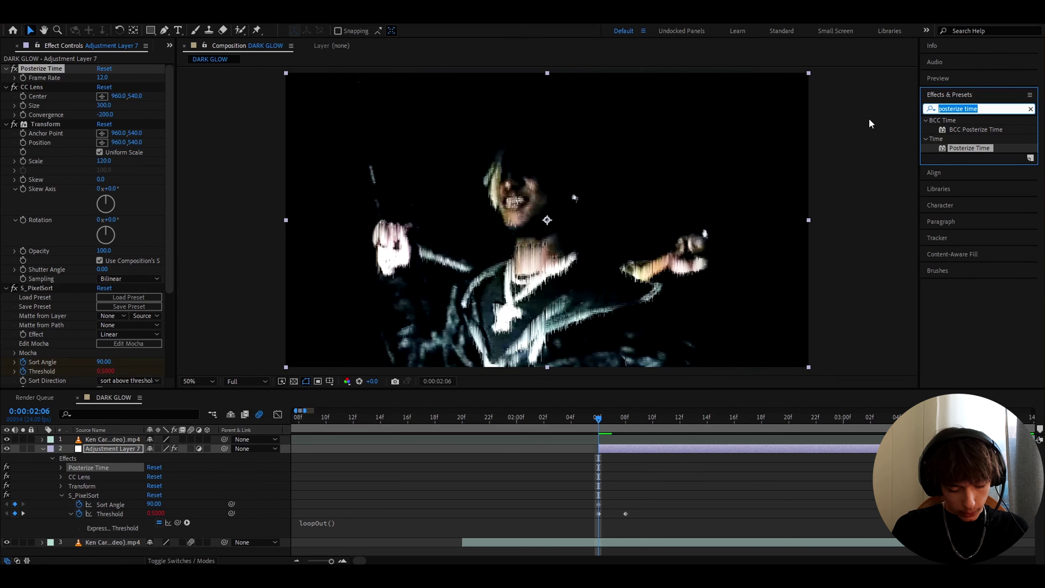
Step: Add the Deep Glow effect above Posterize Time and set its Radius to 450
{"action": "type", "text": "deep glow"}
{"action": "left_click_drag", "start_coordinate": [964, 213], "coordinate": [44, 64]}
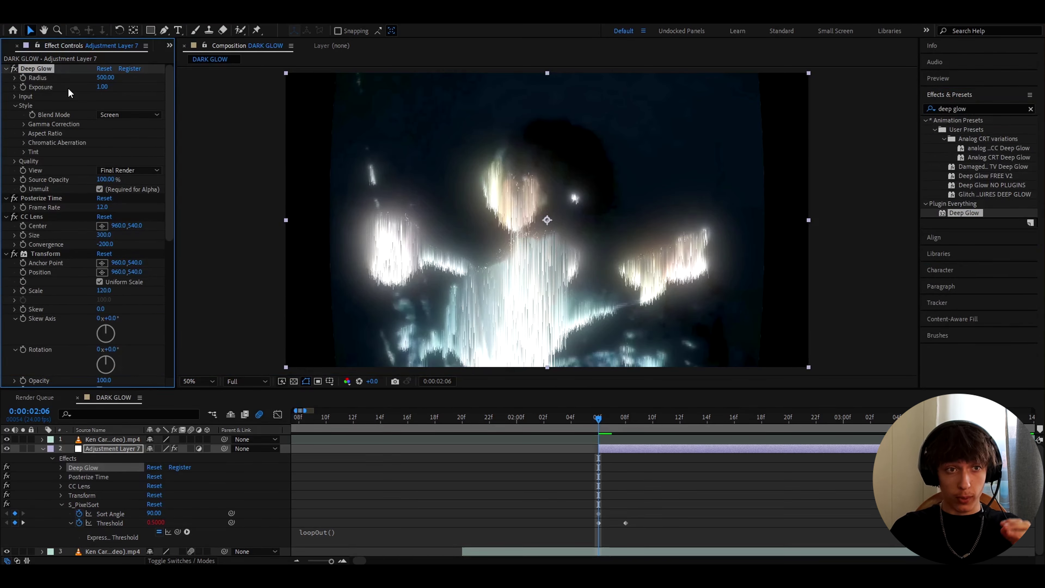
{"action": "left_click", "coordinate": [106, 79]}
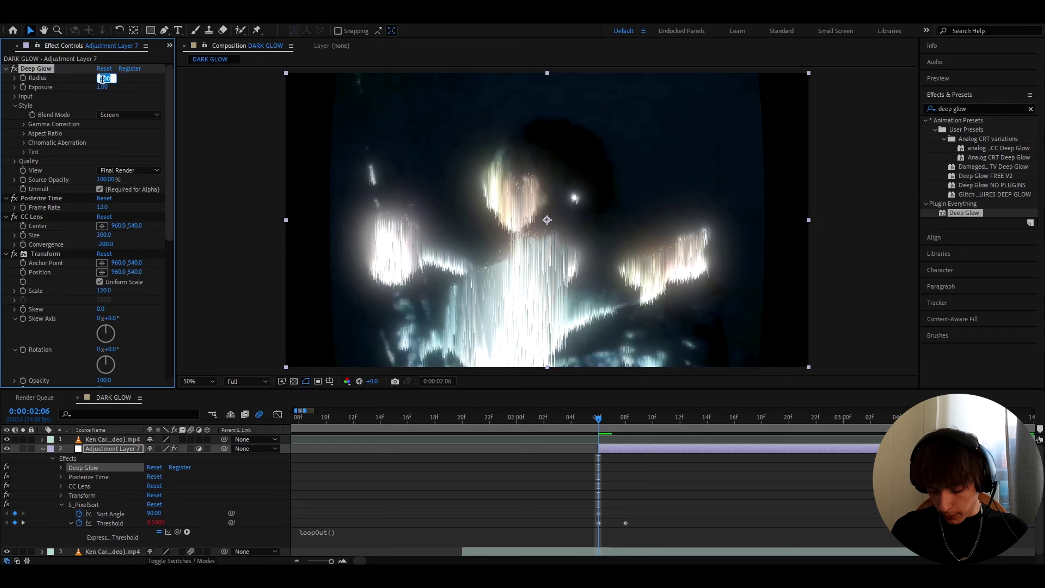
{"action": "type", "text": "450"}
Step: Add S_Invert above Deep Glow with Invert Luma off, Remult By Alpha on and Offset Darks at -0.170
{"action": "left_click", "coordinate": [980, 108]}
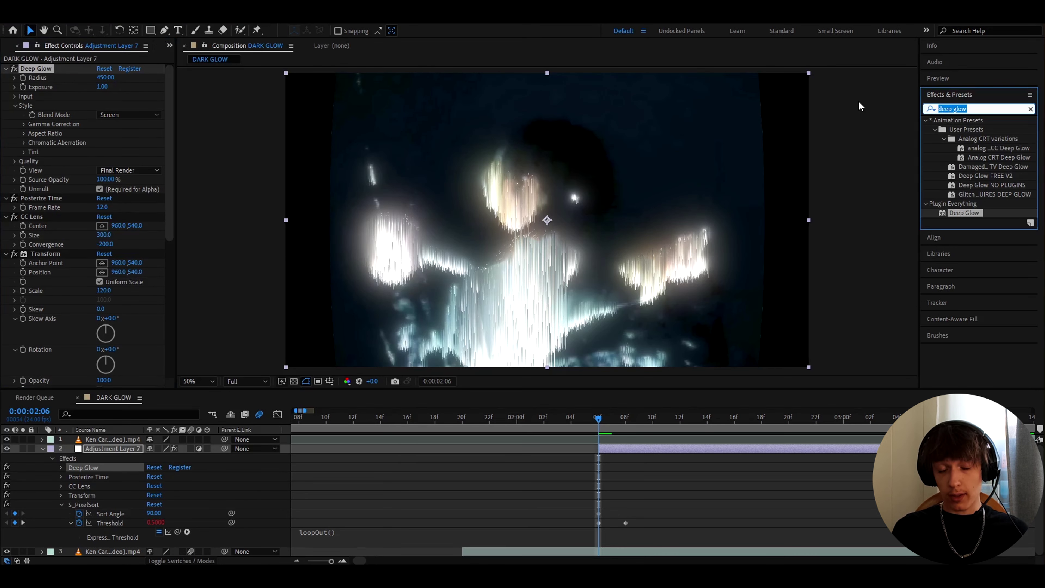
{"action": "type", "text": "s_inver"}
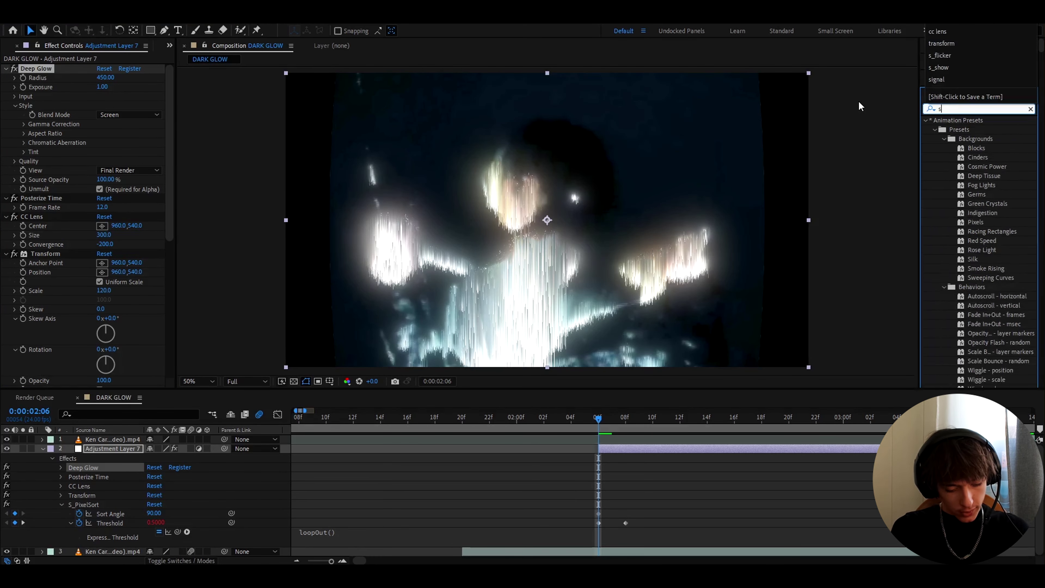
{"action": "left_click_drag", "start_coordinate": [960, 129], "coordinate": [106, 116]}
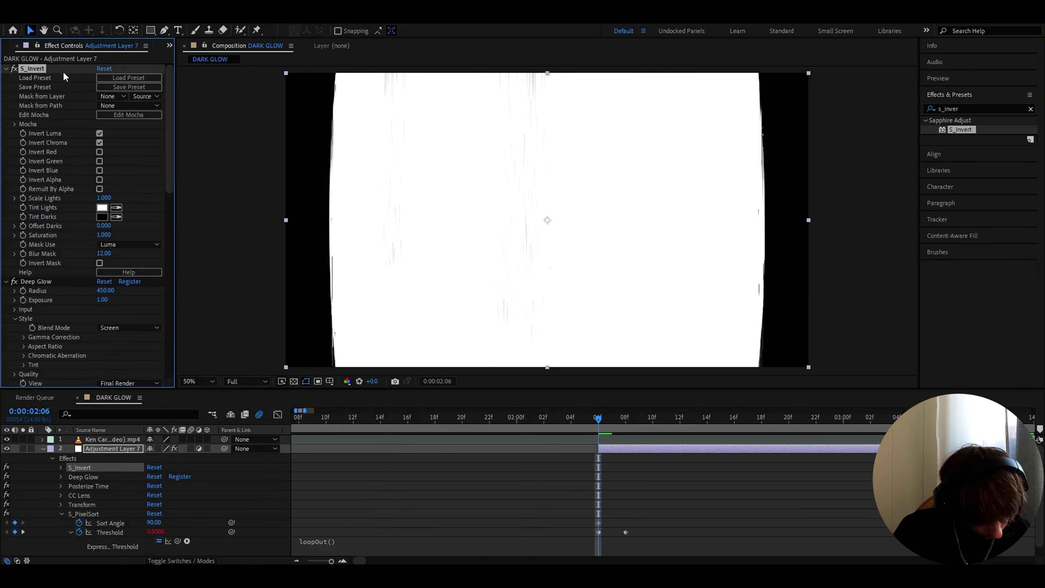
{"action": "left_click", "coordinate": [97, 133]}
{"action": "left_click", "coordinate": [103, 225]}
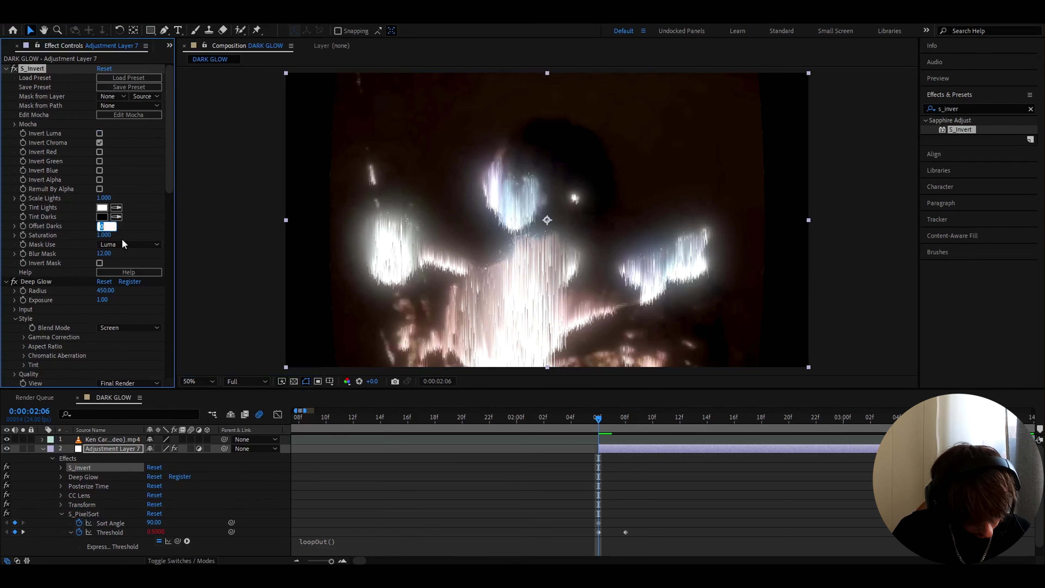
{"action": "type", "text": "-0.170"}
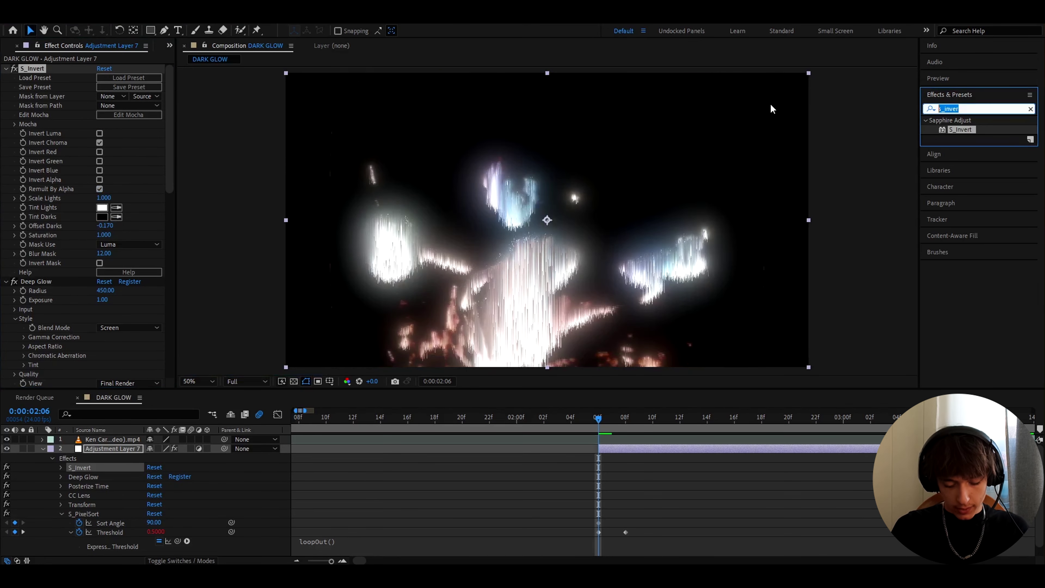
Step: Add the Warp effect above S_Invert with Warp Style FishEye and Bend 0
{"action": "type", "text": "warp"}
{"action": "left_click", "coordinate": [957, 260]}
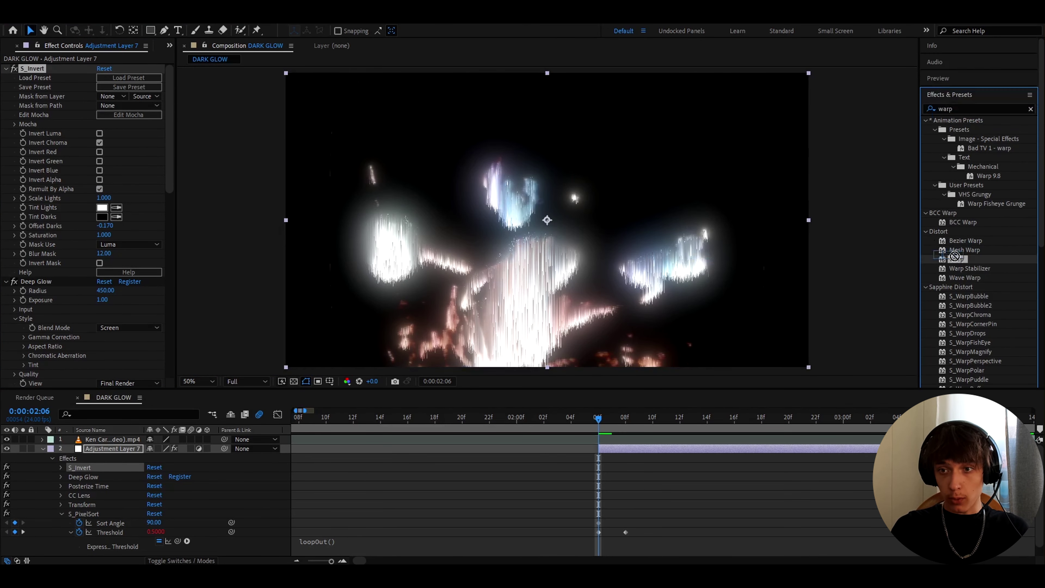
{"action": "left_click_drag", "start_coordinate": [957, 260], "coordinate": [103, 96]}
{"action": "left_click", "coordinate": [111, 78]}
{"action": "left_click", "coordinate": [126, 221]}
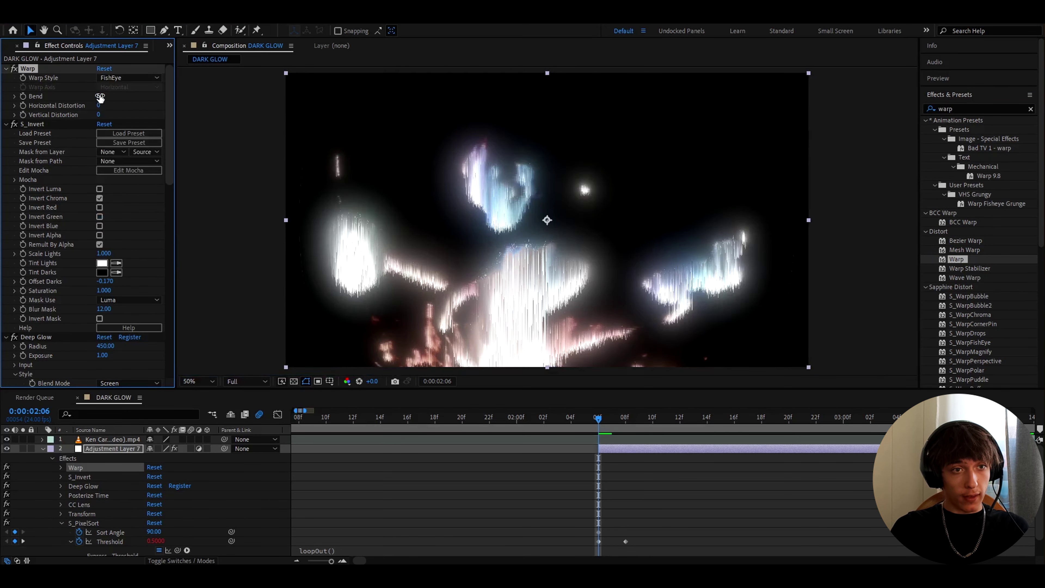
{"action": "left_click", "coordinate": [103, 97]}
{"action": "type", "text": "0"}
{"action": "key", "text": "Return"}
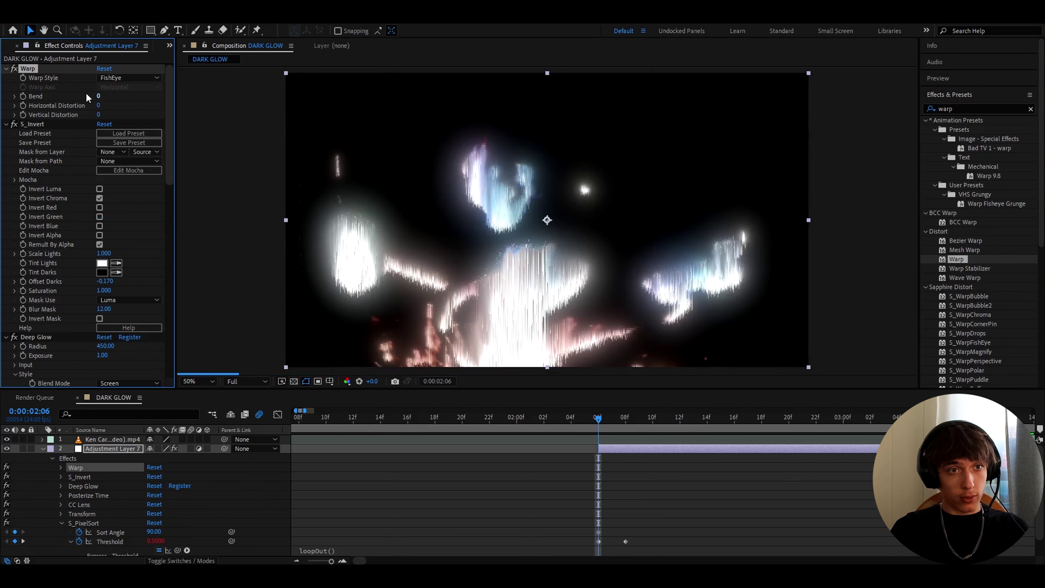
Step: Give Warp's Bend the expression wiggle(70, 50) and scrub the following frames to check the motion
{"action": "left_click", "coordinate": [24, 97], "text": "alt"}
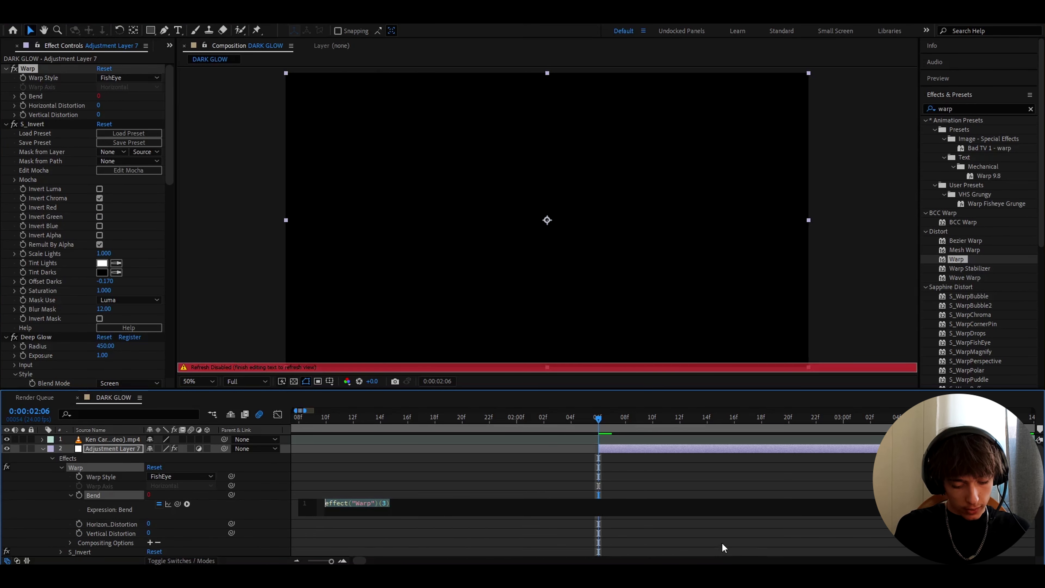
{"action": "type", "text": "wiggle(7"}
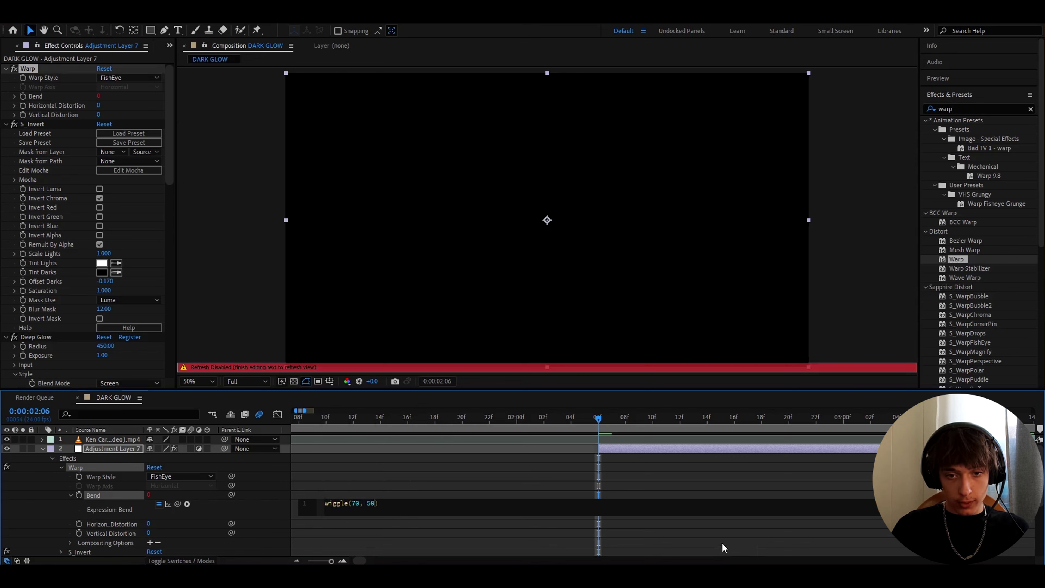
{"action": "type", "text": "0, 50"}
{"action": "left_click", "coordinate": [493, 478]}
{"action": "left_click", "coordinate": [615, 414]}
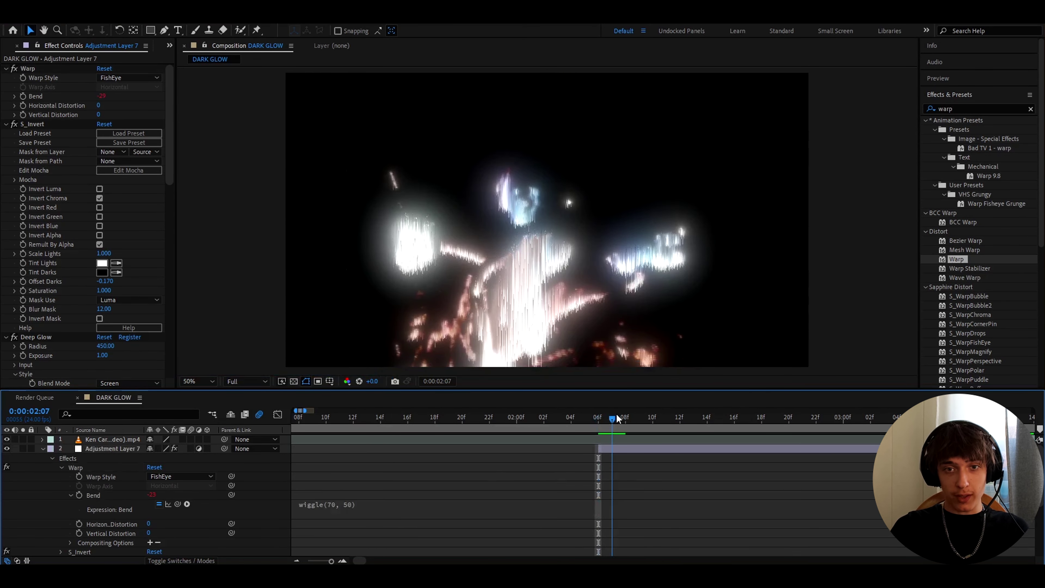
{"action": "left_click_drag", "start_coordinate": [617, 415], "coordinate": [648, 408]}
Step: Add the S_Flicker effect above Warp and set its Amplitude to 0.5
{"action": "type", "text": "s"}
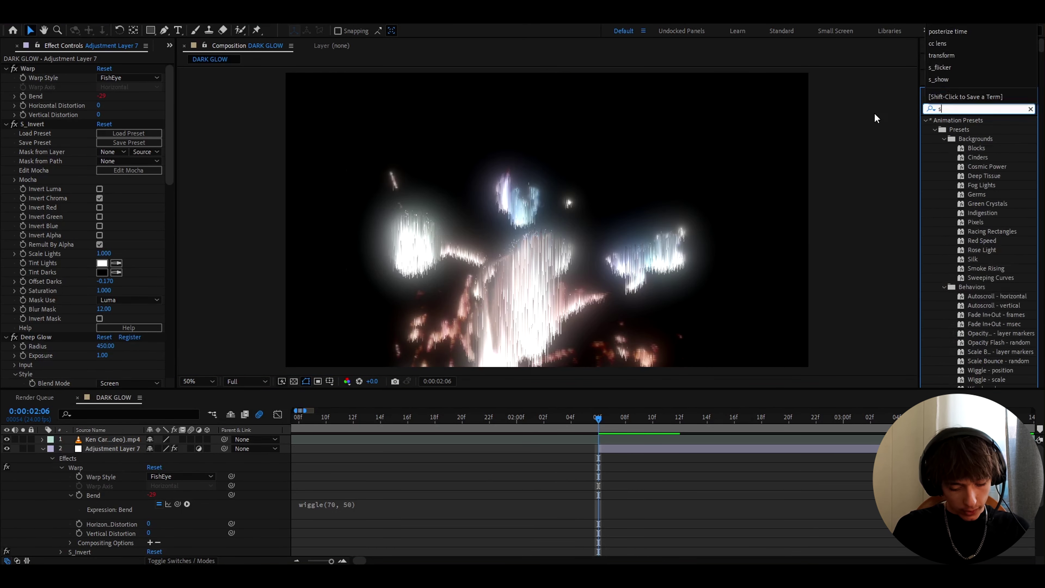
{"action": "type", "text": "_flicker"}
{"action": "left_click", "coordinate": [104, 95]}
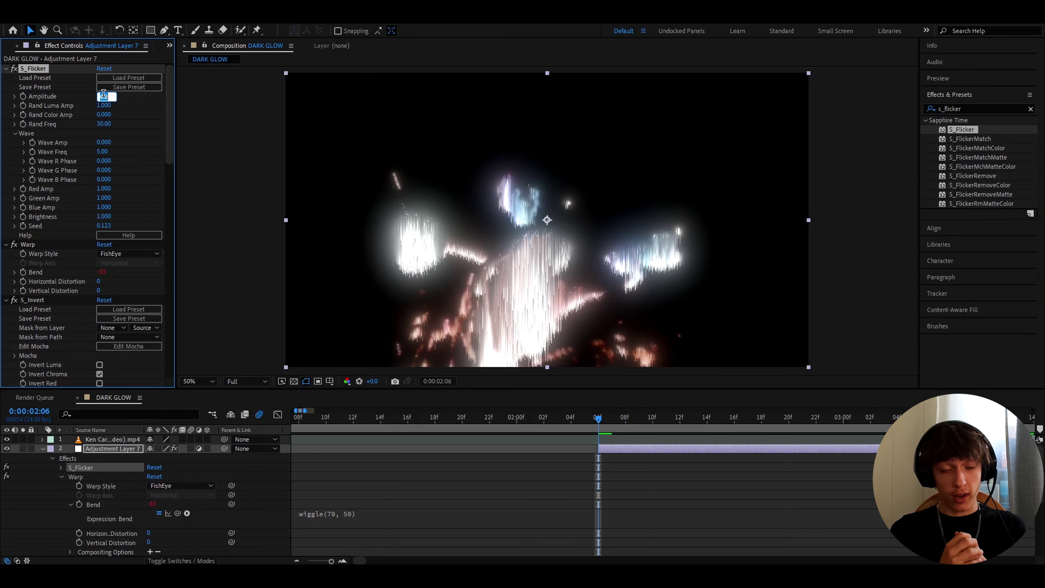
{"action": "type", "text": "0.5"}
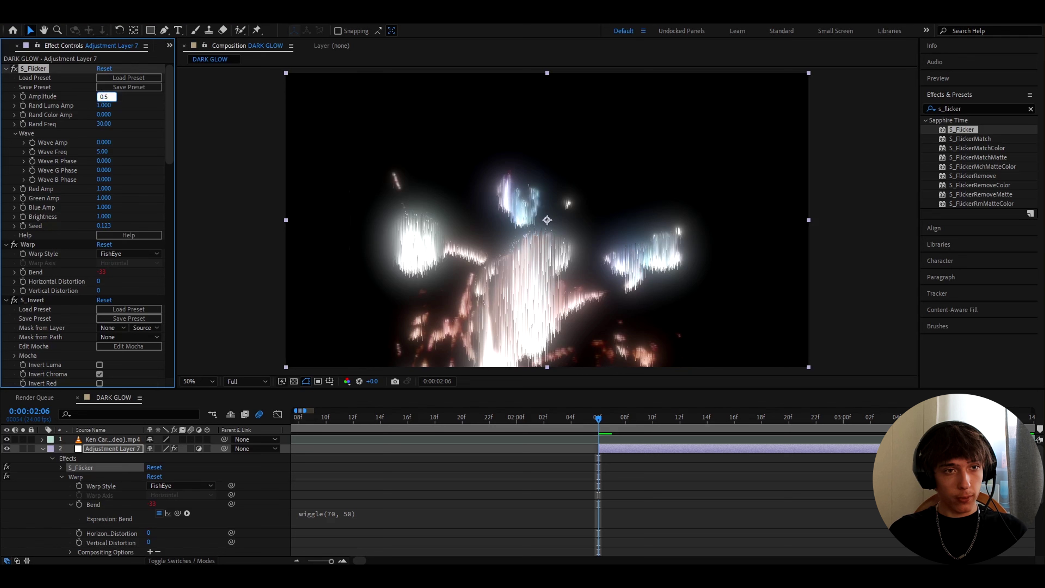
{"action": "key", "text": "Return"}
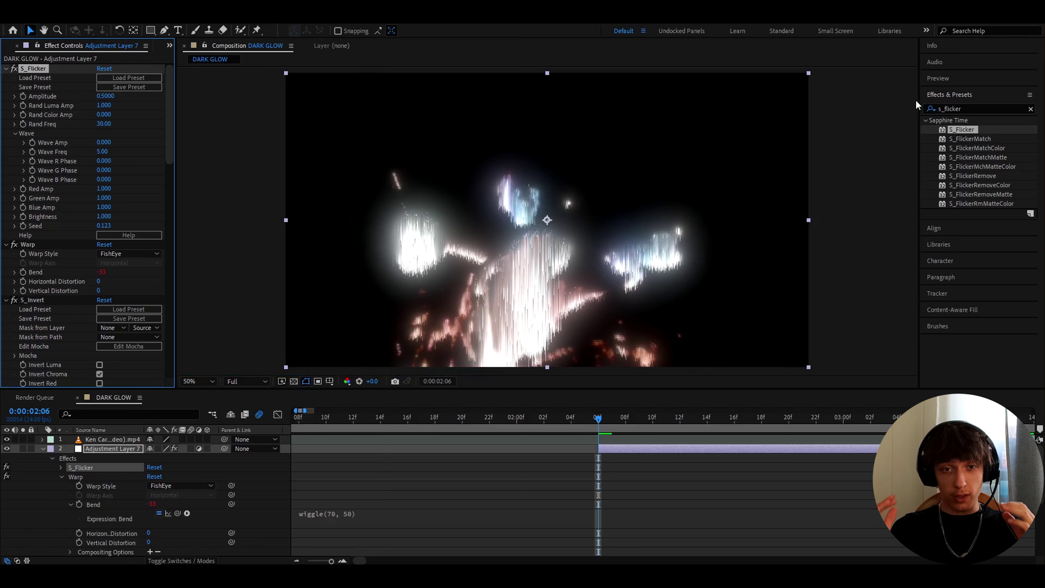
Step: Add the Levels effect above S_Flicker and set its Input Black to 73.9
{"action": "left_click", "coordinate": [946, 108]}
{"action": "type", "text": "lev"}
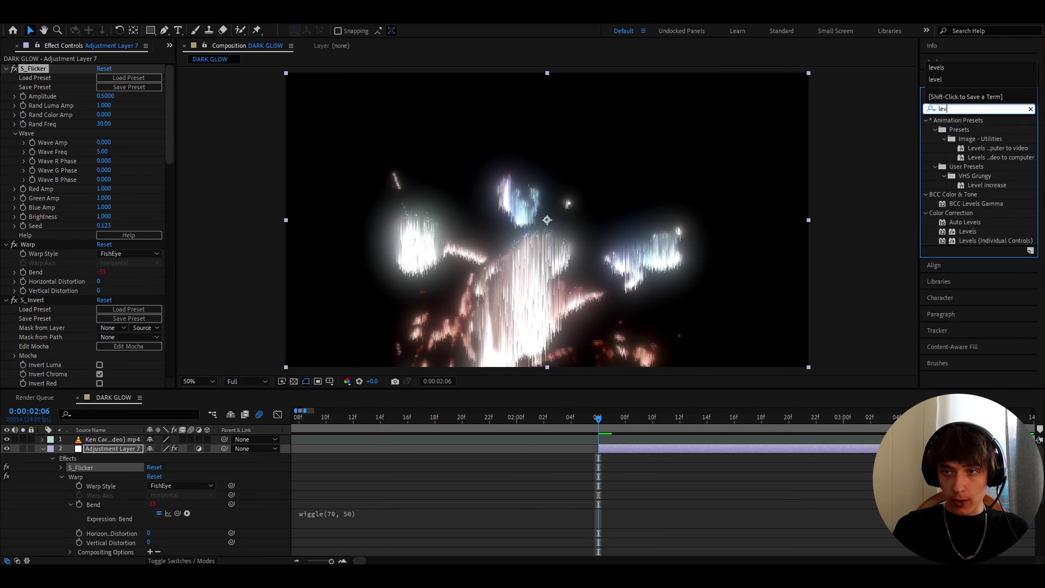
{"action": "type", "text": "els"}
{"action": "left_click_drag", "start_coordinate": [967, 204], "coordinate": [53, 73]}
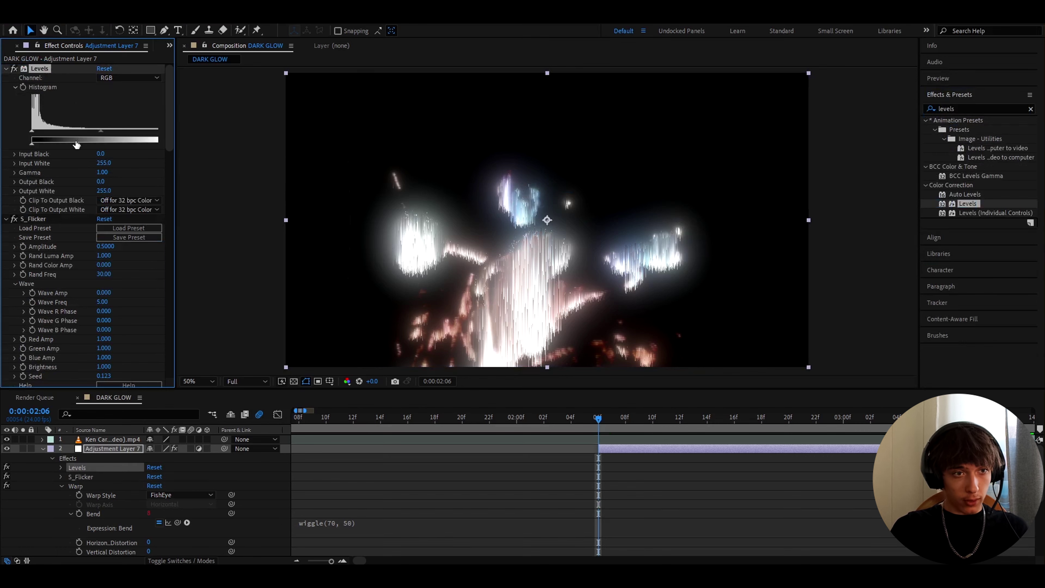
{"action": "left_click", "coordinate": [101, 154]}
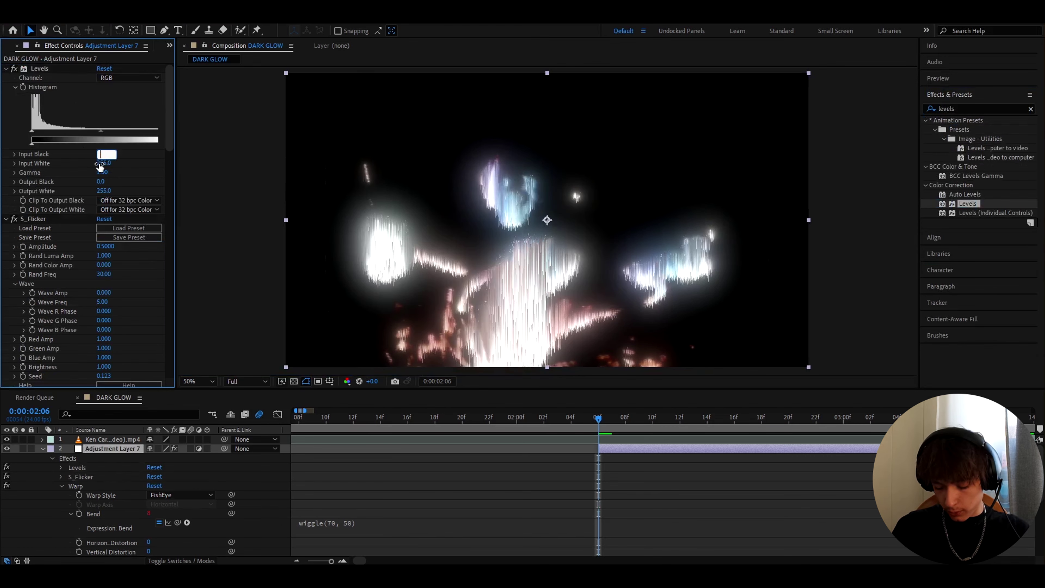
{"action": "type", "text": "73.9"}
{"action": "key", "text": "Return"}
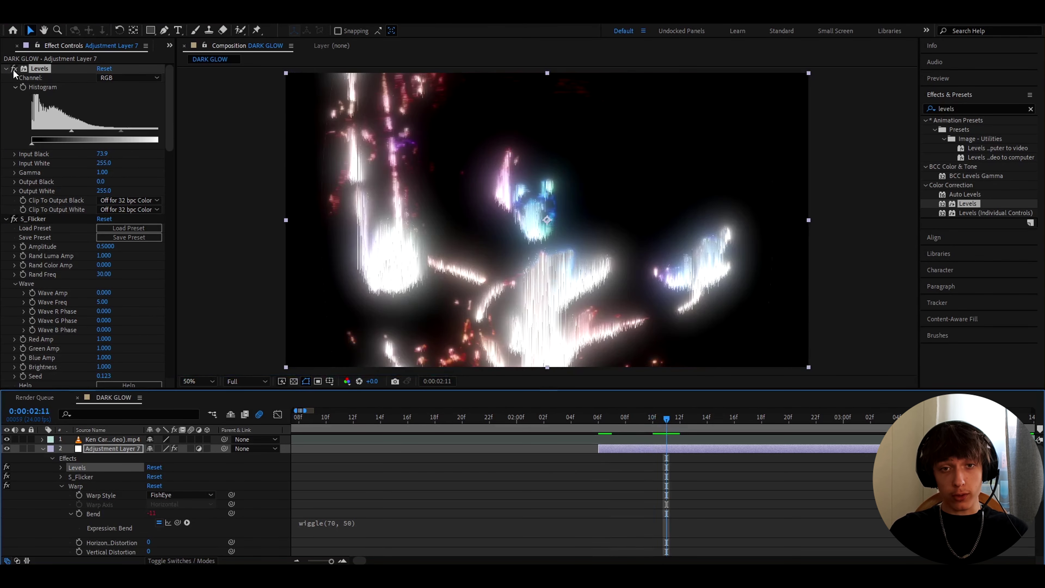
Step: Compare the image with Levels off and on, and return to the start of the adjustment layer
{"action": "left_click", "coordinate": [14, 69]}
{"action": "left_click", "coordinate": [13, 69]}
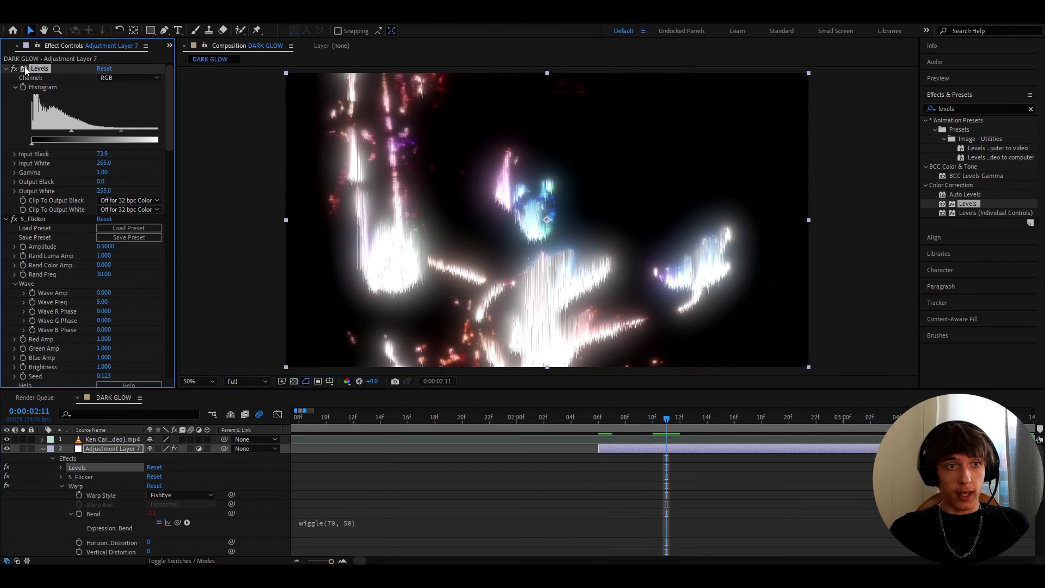
{"action": "left_click", "coordinate": [14, 69]}
{"action": "left_click", "coordinate": [14, 68]}
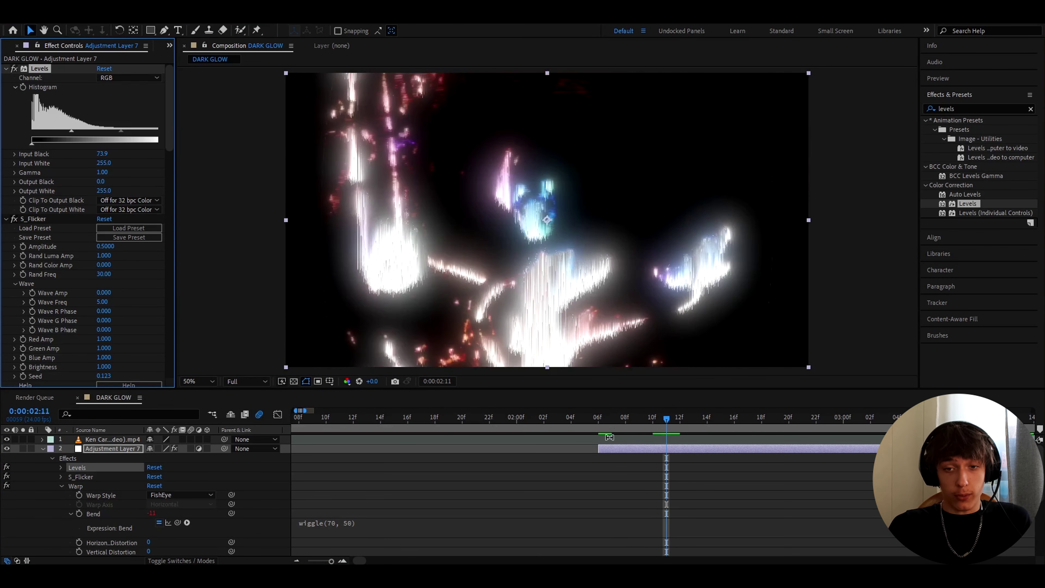
{"action": "left_click", "coordinate": [623, 417]}
{"action": "left_click", "coordinate": [598, 417]}
Step: Set the Levels Gamma to 2 and Output White to 300
{"action": "left_click", "coordinate": [103, 173]}
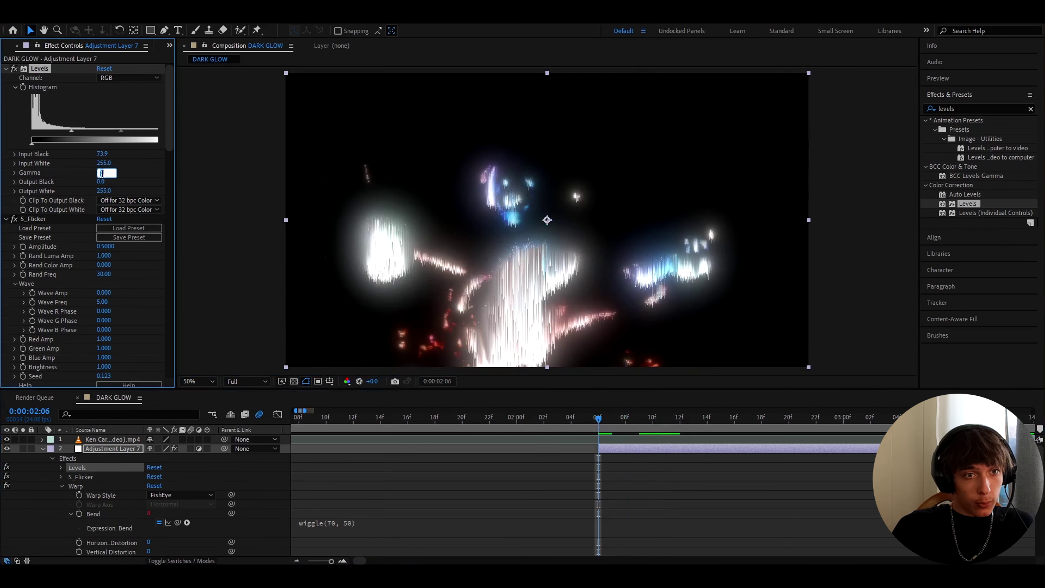
{"action": "type", "text": "2"}
{"action": "key", "text": "Return"}
{"action": "left_click", "coordinate": [105, 191]}
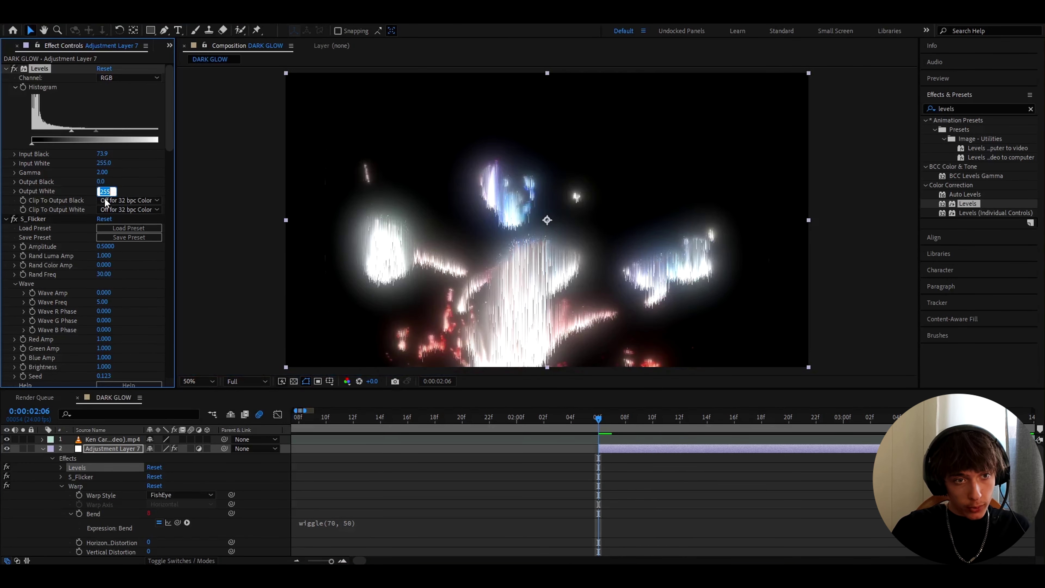
{"action": "type", "text": "300"}
{"action": "key", "text": "Return"}
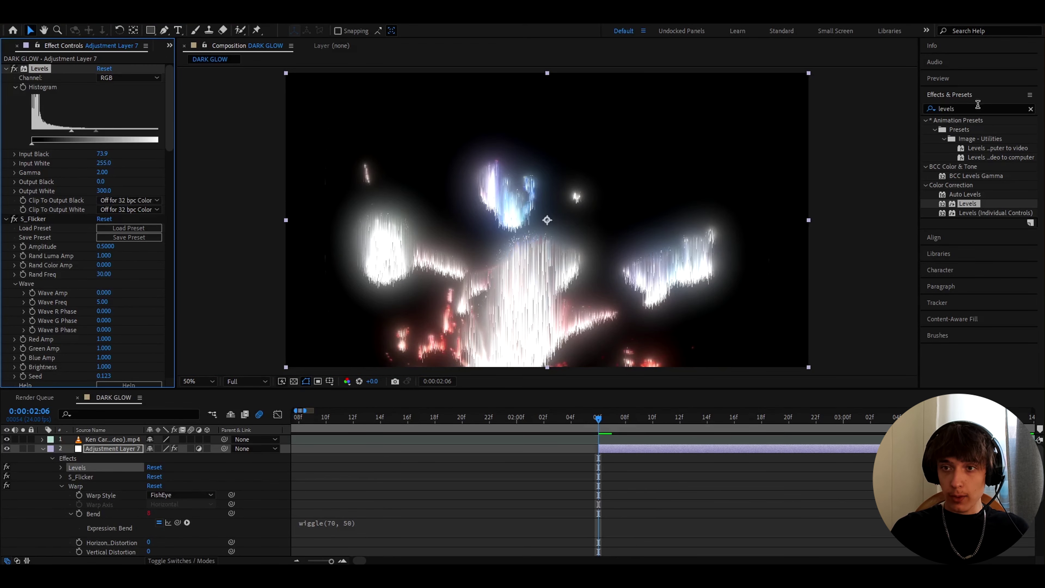
Step: Add CC Vignette above Levels with an Amount of 350 and an Angle of View of 52
{"action": "left_click_drag", "start_coordinate": [983, 108], "coordinate": [923, 103]}
{"action": "type", "text": "cc vign"}
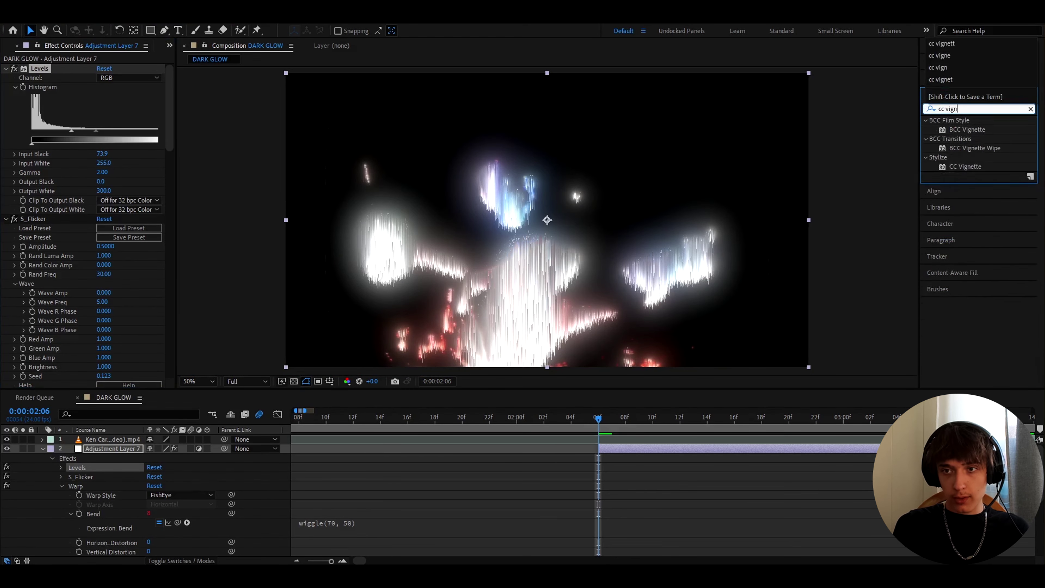
{"action": "left_click_drag", "start_coordinate": [964, 167], "coordinate": [79, 78]}
{"action": "left_click", "coordinate": [104, 77]}
{"action": "type", "text": "350"}
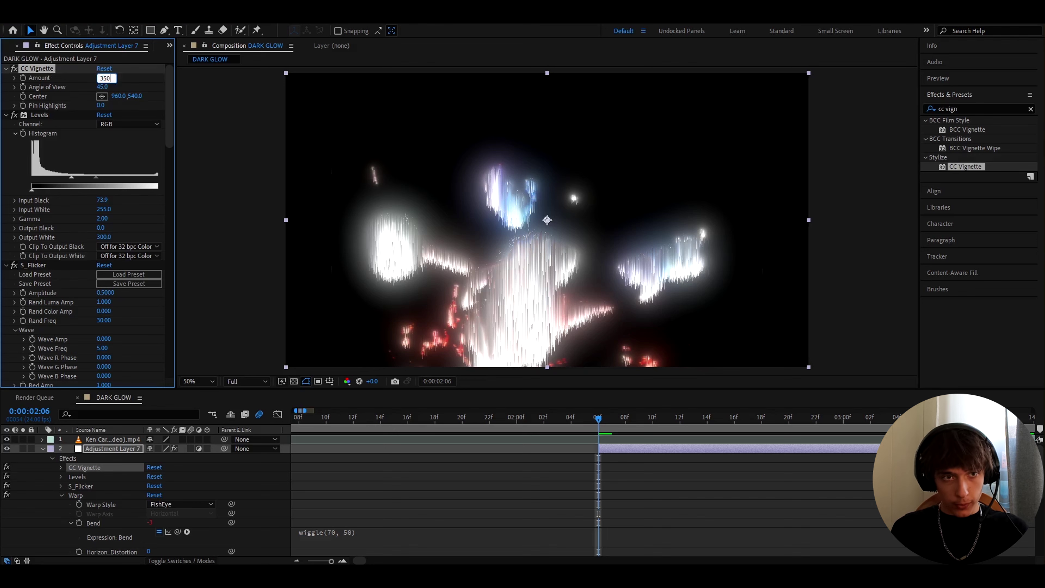
{"action": "key", "text": "Return"}
{"action": "left_click", "coordinate": [100, 87]}
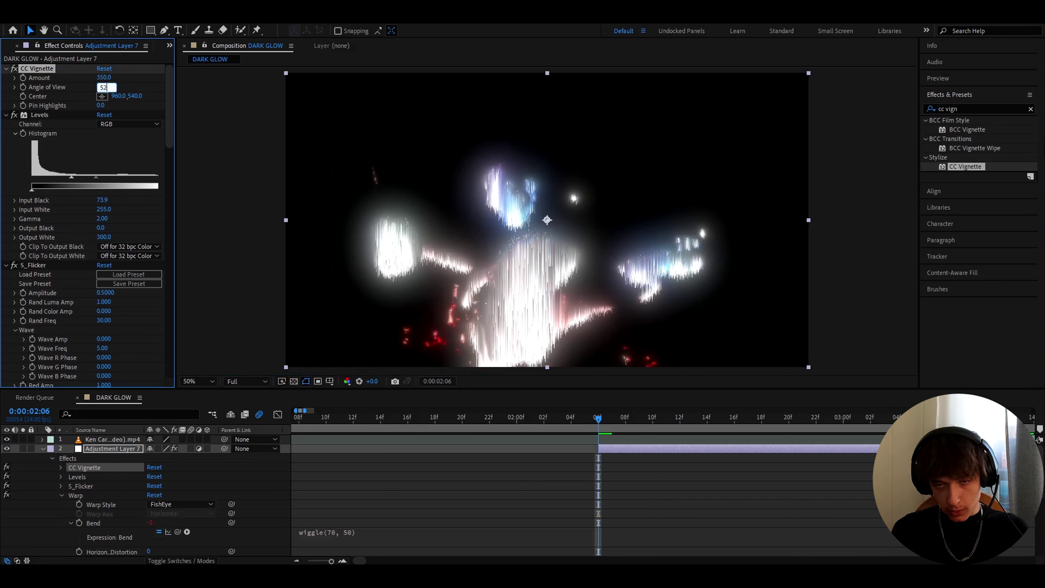
{"action": "type", "text": "52"}
{"action": "key", "text": "Return"}
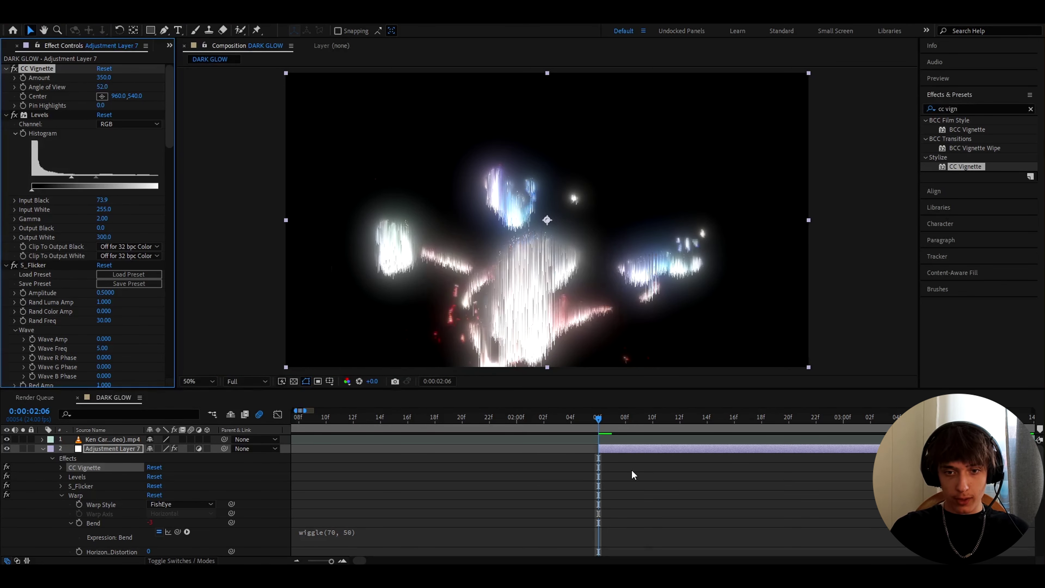
Step: Reveal the adjustment layer's keyframed properties and select all its effects together with the S_PixelSort keyframes
{"action": "left_click", "coordinate": [619, 458]}
{"action": "key", "text": "u"}
{"action": "left_click", "coordinate": [619, 450]}
{"action": "key", "text": "u"}
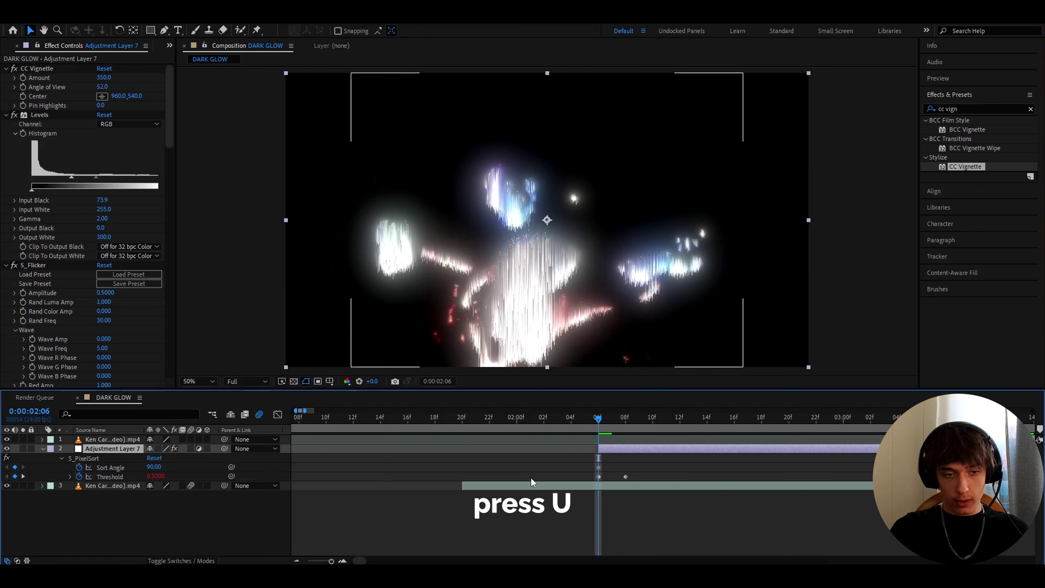
{"action": "left_click", "coordinate": [37, 68]}
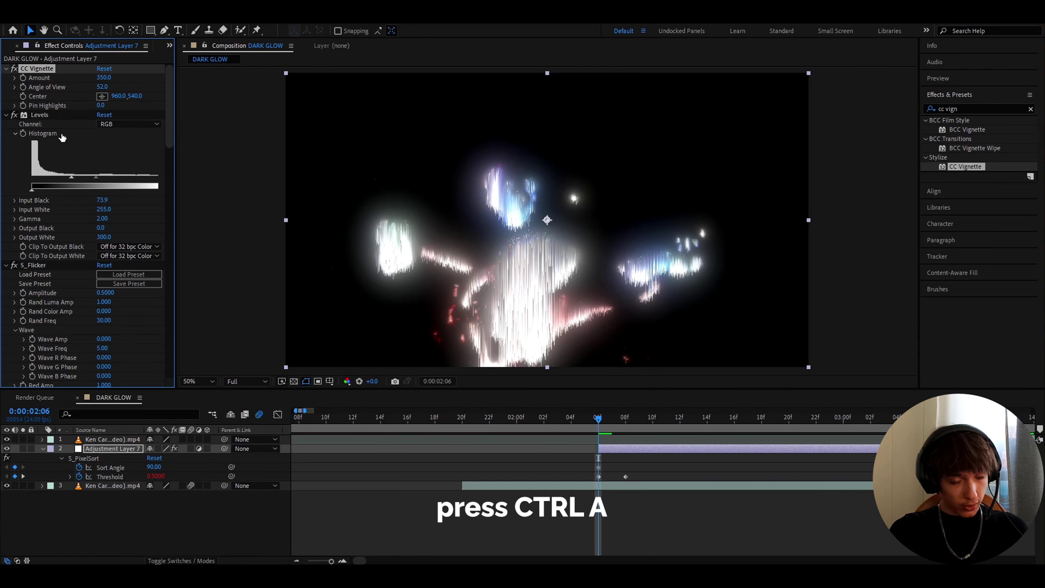
{"action": "key", "text": "ctrl+a"}
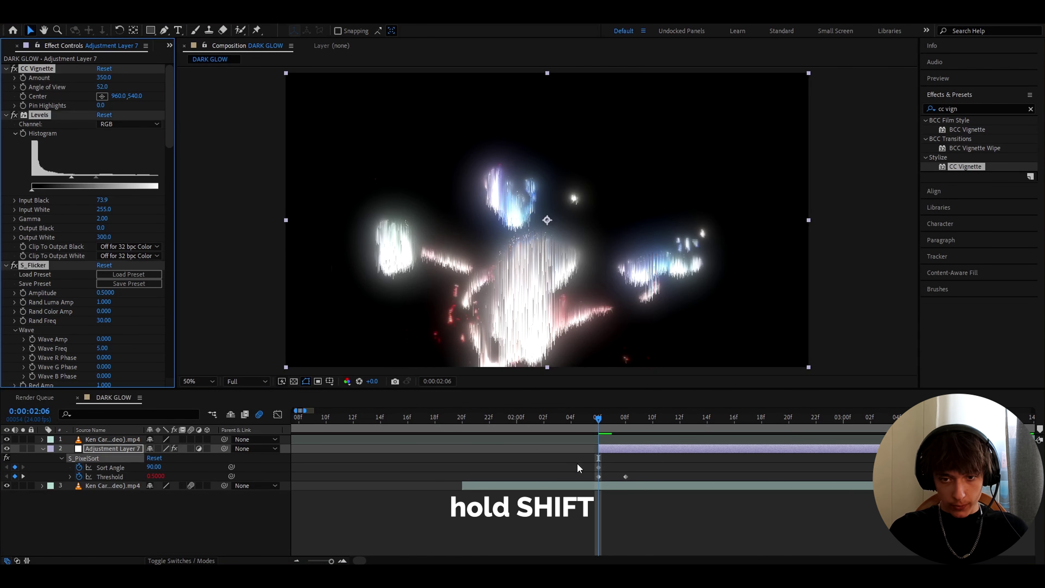
{"action": "left_click_drag", "start_coordinate": [586, 464], "coordinate": [659, 483]}
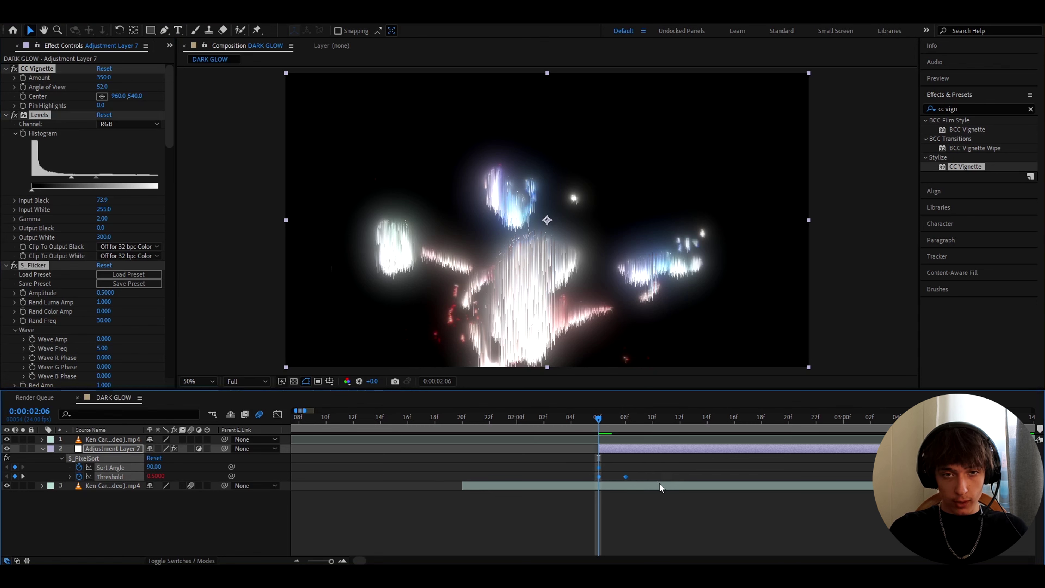
Step: Save the selected effects and keyframes as an animation preset named Opium Glow in the User Presets folder
{"action": "left_click", "coordinate": [145, 21]}
{"action": "left_click", "coordinate": [160, 31]}
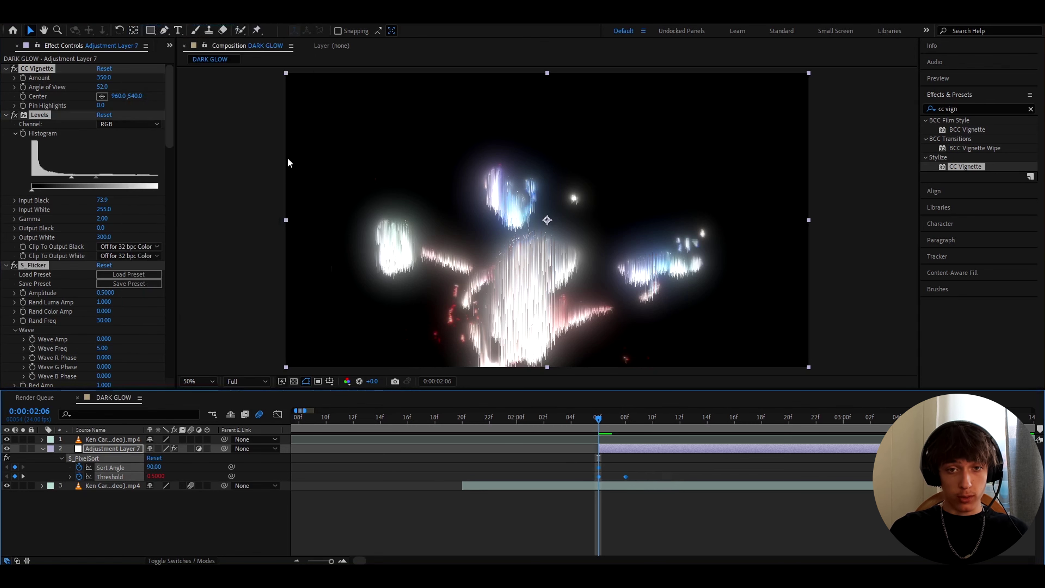
{"action": "type", "text": "Opi"}
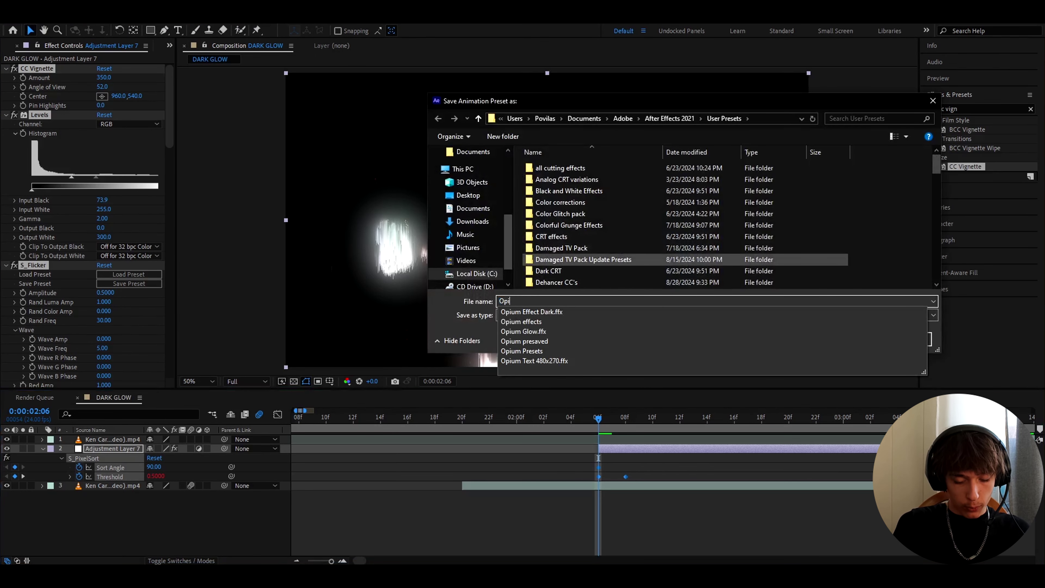
{"action": "type", "text": "um Glow"}
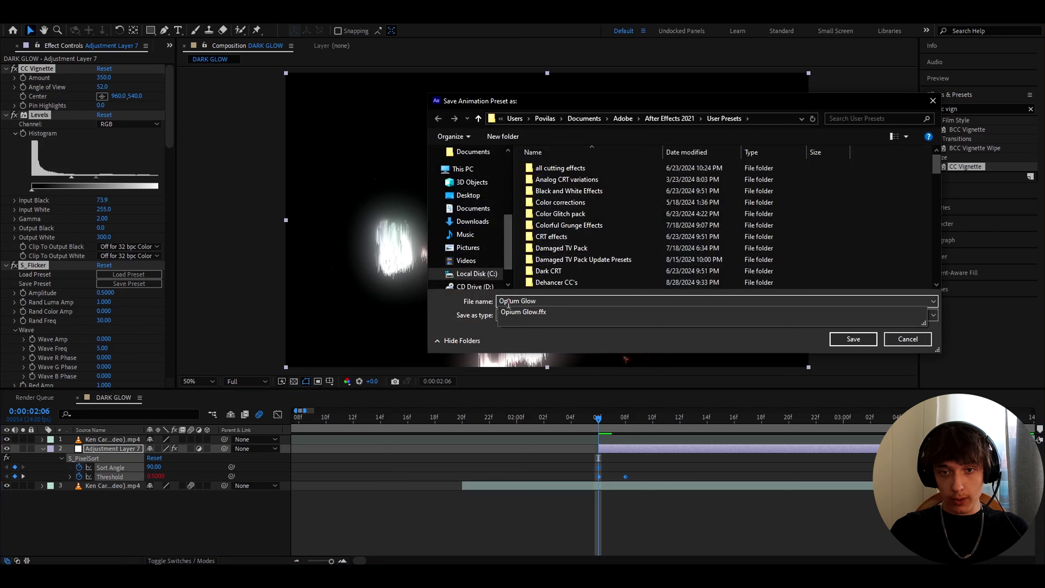
{"action": "left_click", "coordinate": [843, 343]}
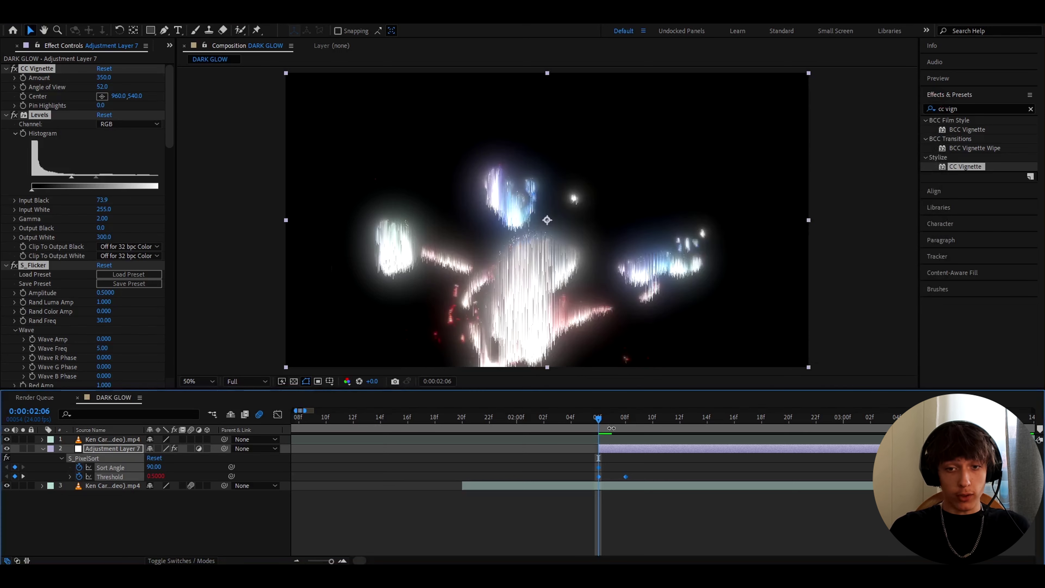
Step: Hide Adjustment Layer 7, add a new adjustment layer above it, split it at 0:00:02:06 and delete the earlier part
{"action": "left_click", "coordinate": [616, 451]}
{"action": "left_click", "coordinate": [6, 448]}
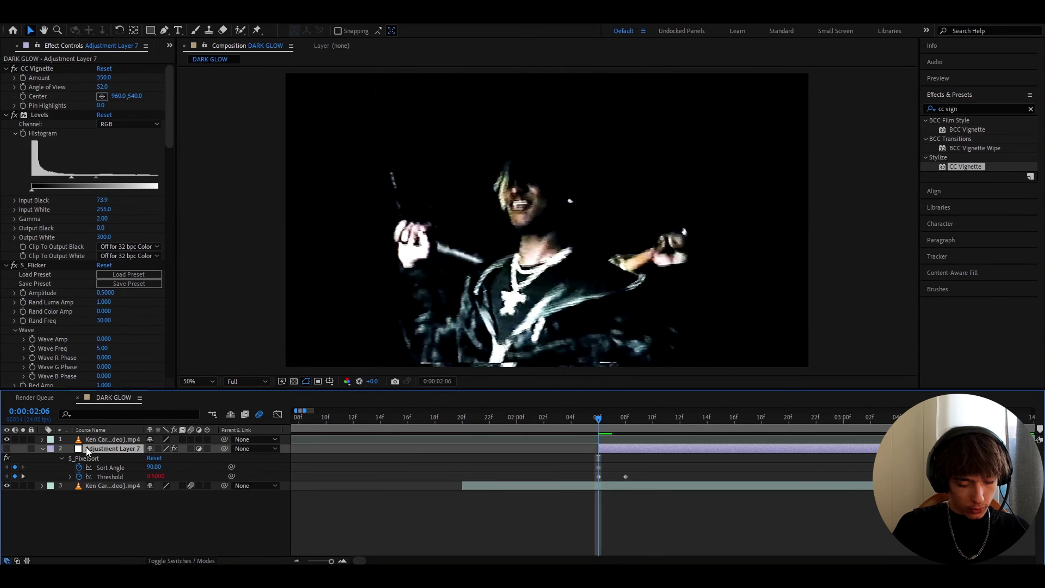
{"action": "key", "text": "ctrl+alt+y"}
{"action": "key", "text": "ctrl+shift+d"}
{"action": "left_click", "coordinate": [561, 457]}
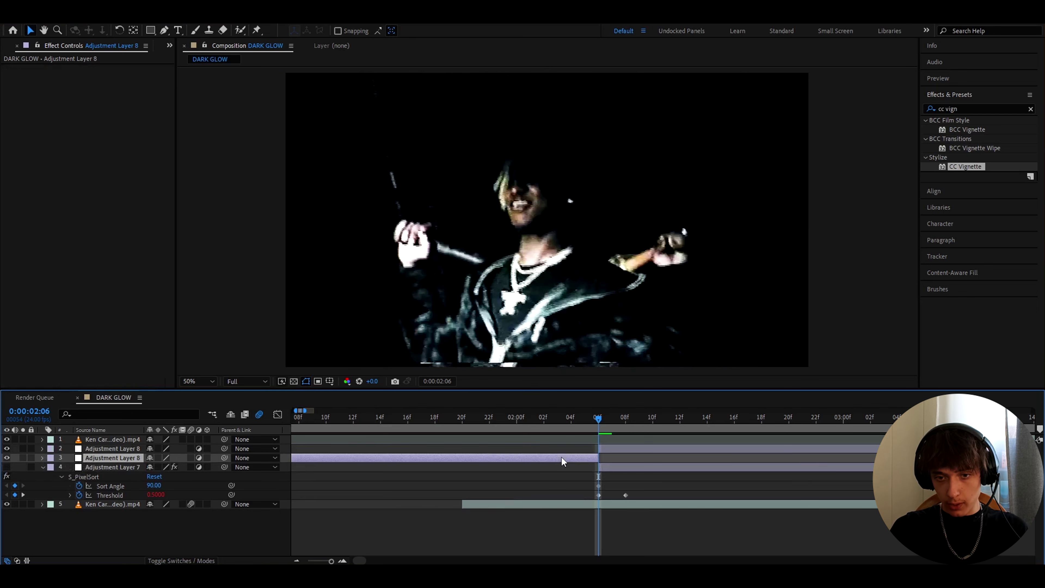
{"action": "key", "text": "Delete"}
Step: Find the Opium Glow animation preset and apply it to Adjustment Layer 8
{"action": "left_click", "coordinate": [627, 448]}
{"action": "left_click_drag", "start_coordinate": [990, 109], "coordinate": [831, 128]}
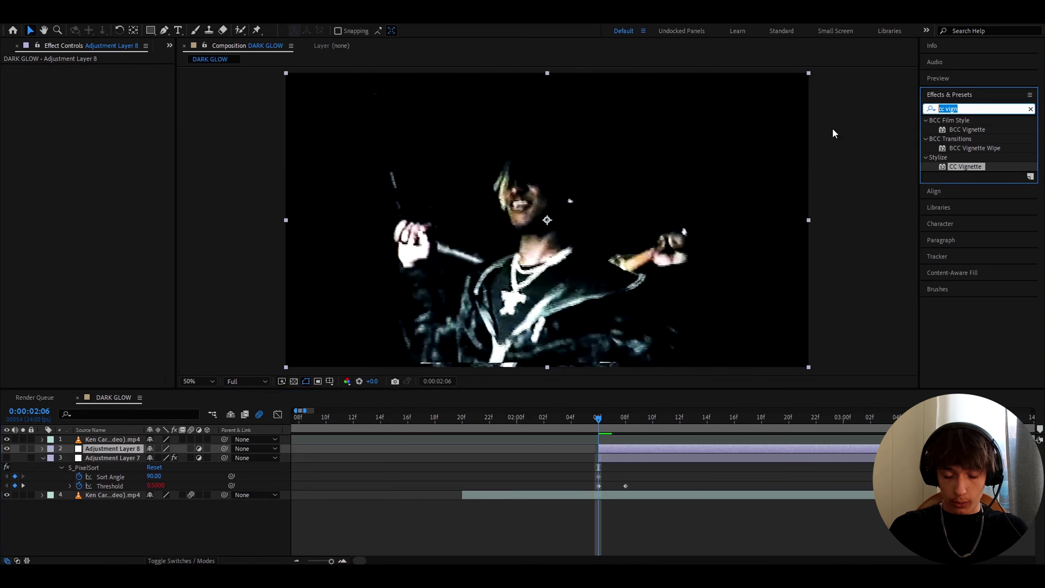
{"action": "type", "text": "opium glo"}
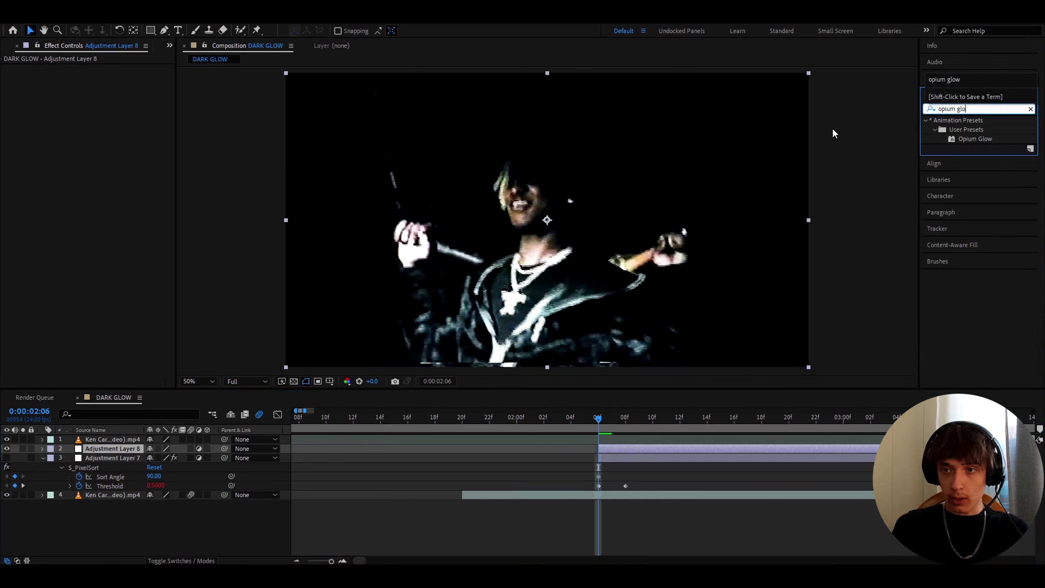
{"action": "type", "text": "w"}
{"action": "left_click_drag", "start_coordinate": [975, 139], "coordinate": [603, 450]}
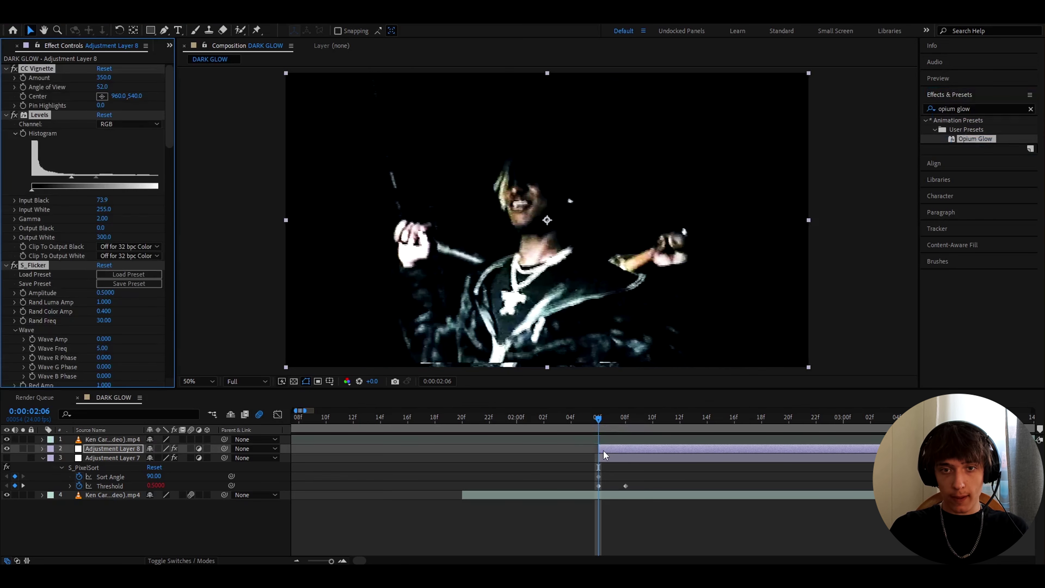
Step: Delete Adjustment Layer 8, make Adjustment Layer 7 visible again and review its glow effects up to 0:00:03:08
{"action": "left_click", "coordinate": [603, 450]}
{"action": "key", "text": "Delete"}
{"action": "left_click", "coordinate": [605, 450]}
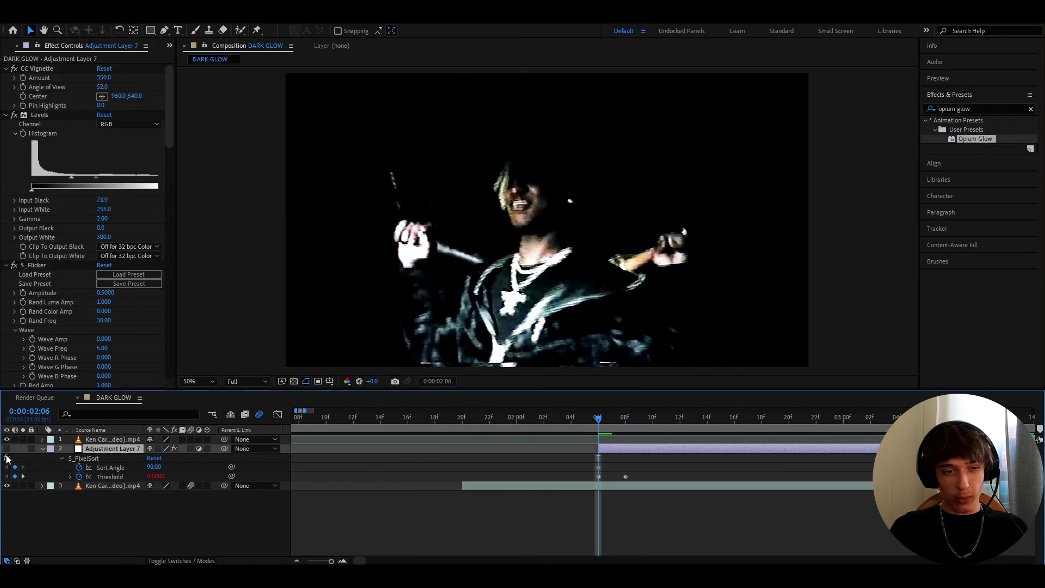
{"action": "left_click", "coordinate": [6, 448]}
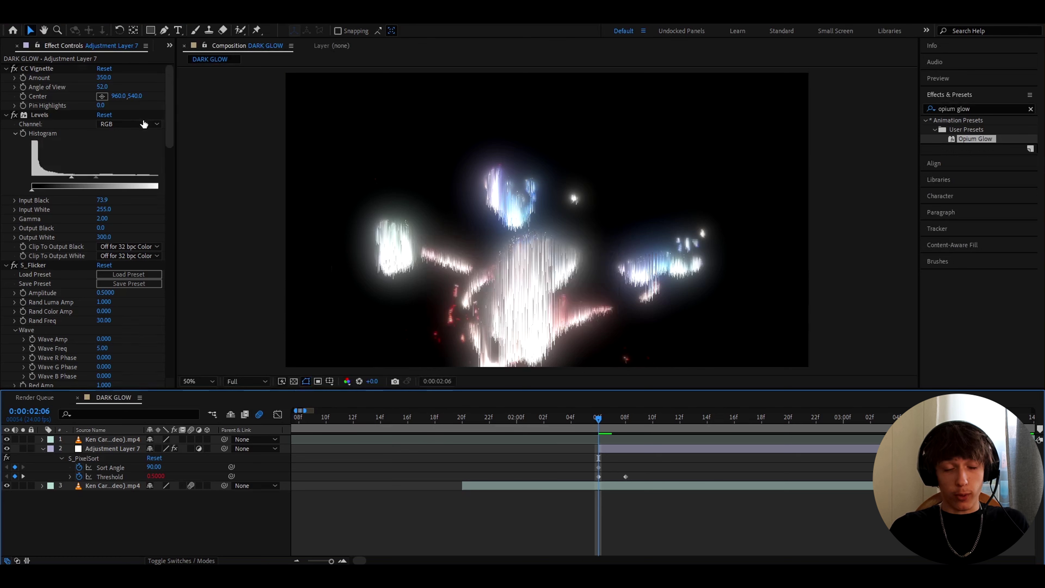
{"action": "scroll", "coordinate": [62, 172], "scroll_direction": "down", "scroll_amount": 15}
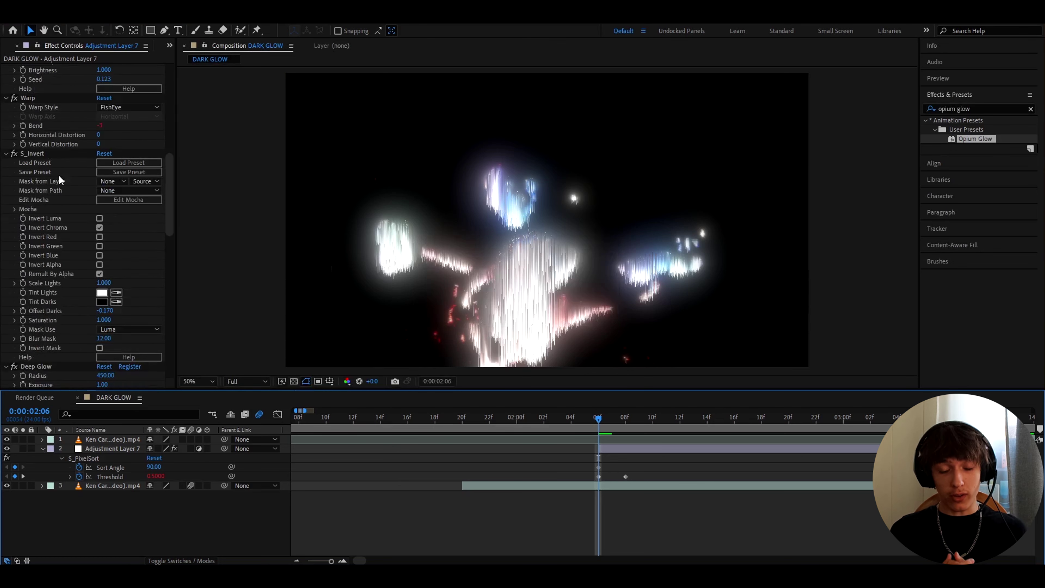
{"action": "left_click", "coordinate": [648, 418]}
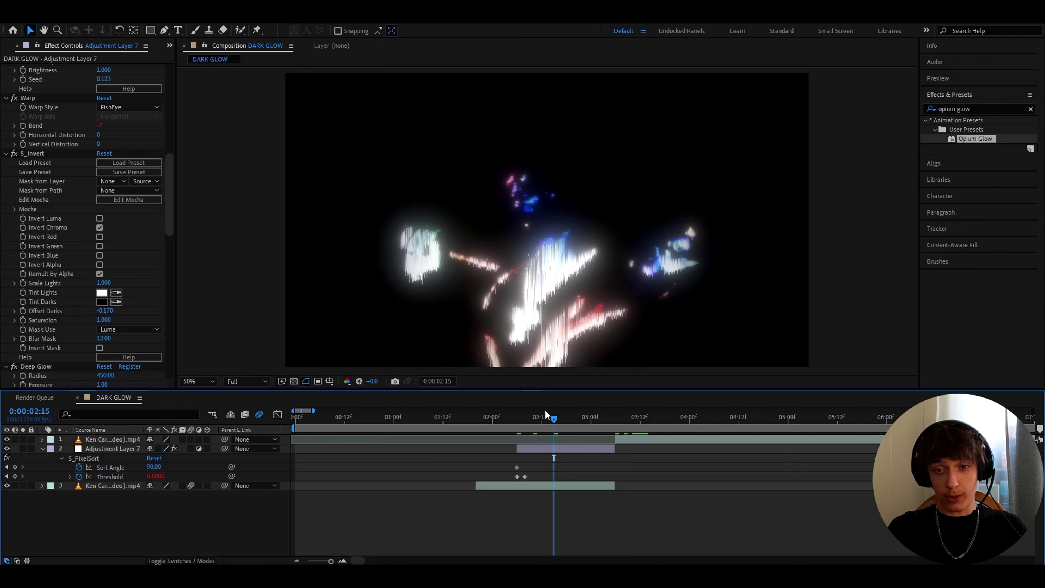
{"action": "left_click_drag", "start_coordinate": [558, 415], "coordinate": [624, 414]}
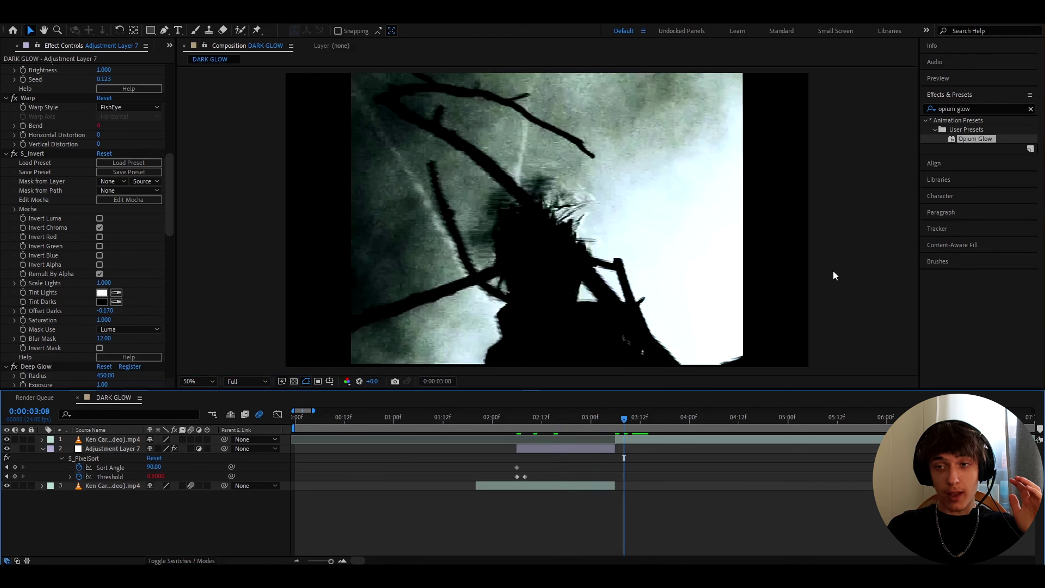
Step: Search the effects and presets for "opium" and browse the Opium Presets folder
{"action": "left_click", "coordinate": [975, 109]}
{"action": "type", "text": "opium"}
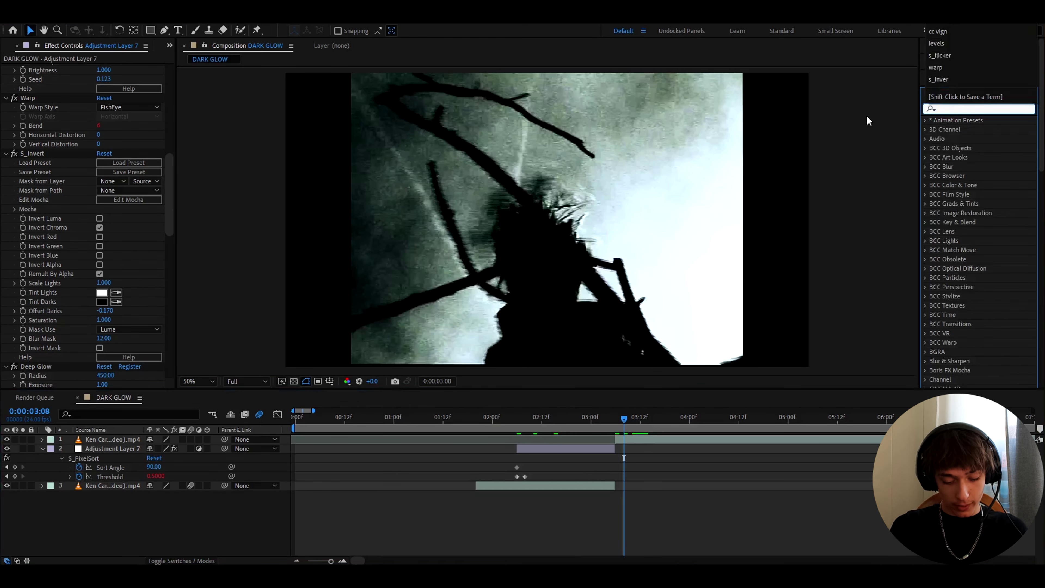
{"action": "left_click", "coordinate": [944, 223]}
{"action": "left_click", "coordinate": [945, 223]}
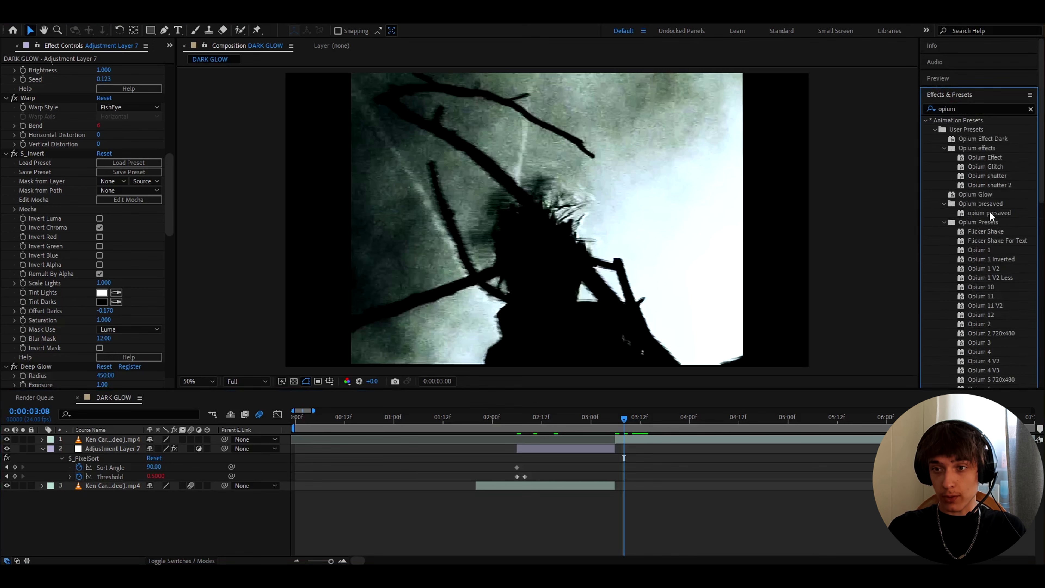
{"action": "scroll", "coordinate": [990, 215], "scroll_direction": "down", "scroll_amount": 6}
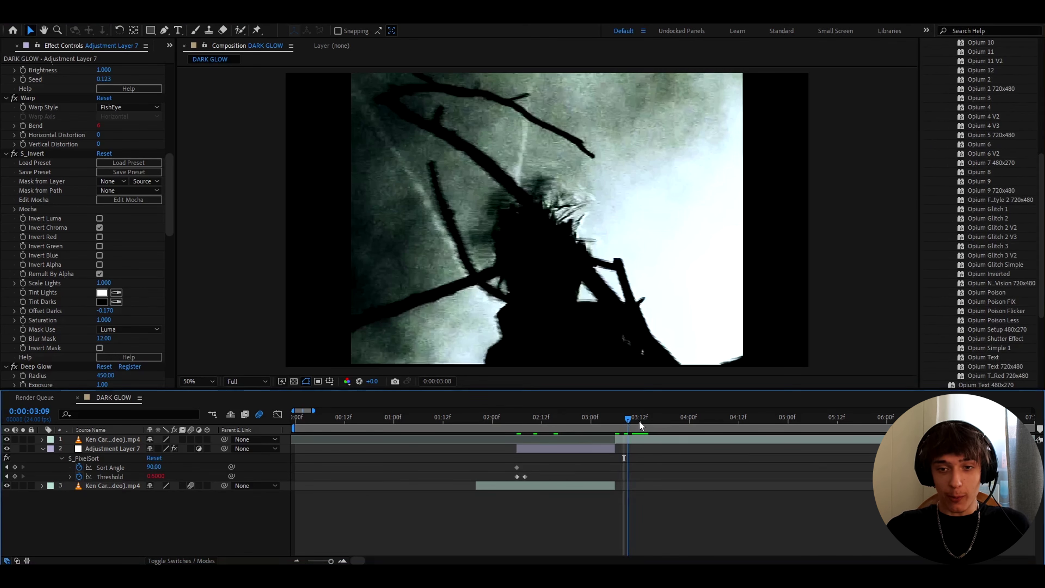
Step: Add a new adjustment layer above the clip starting at 0:00:03:06 and apply the Opium Glitch 3 preset to it
{"action": "mouse_move", "coordinate": [640, 420]}
{"action": "left_mouse_down"}
{"action": "mouse_move", "coordinate": [648, 422]}
{"action": "mouse_move", "coordinate": [509, 433]}
{"action": "mouse_move", "coordinate": [632, 424]}
{"action": "left_mouse_up"}
{"action": "left_click", "coordinate": [633, 439]}
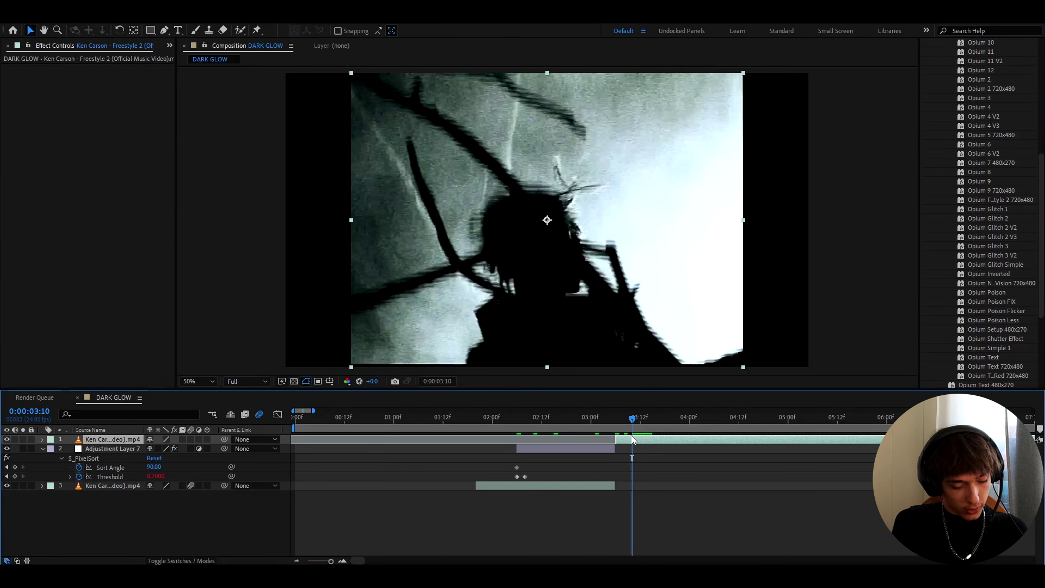
{"action": "key", "text": "ctrl+alt+y"}
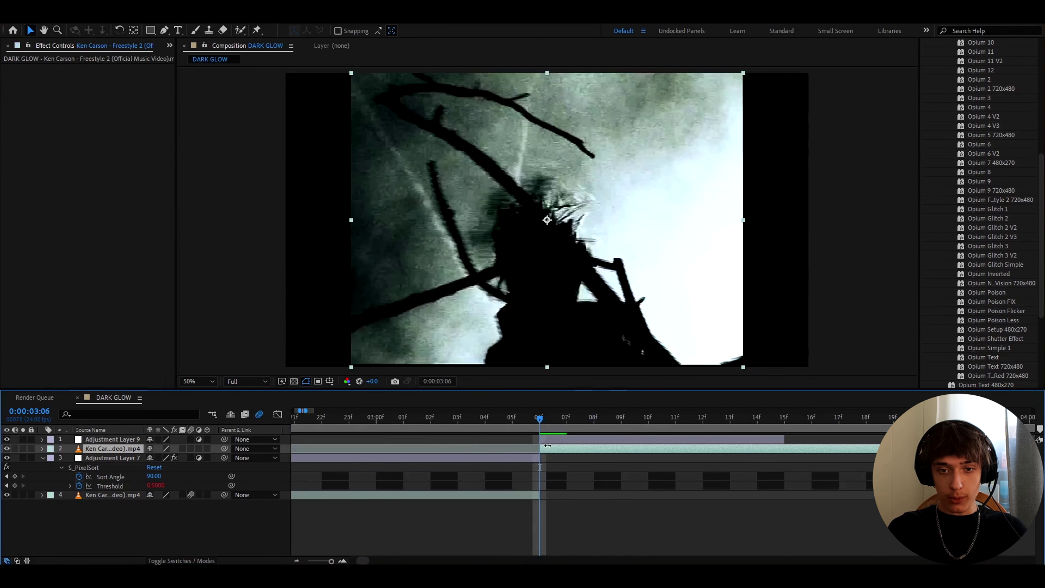
{"action": "left_click", "coordinate": [593, 438]}
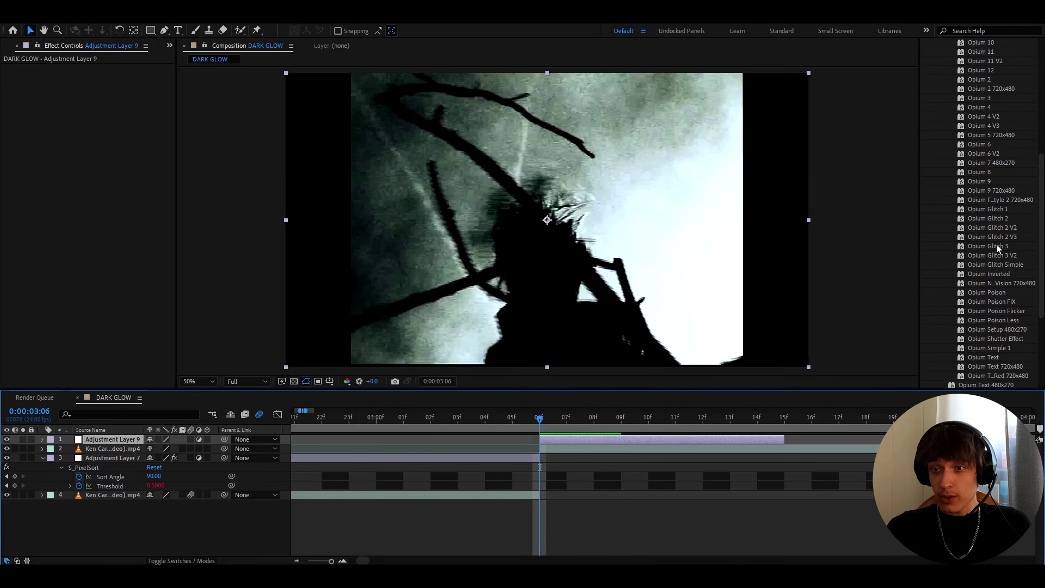
{"action": "left_click_drag", "start_coordinate": [991, 246], "coordinate": [641, 354]}
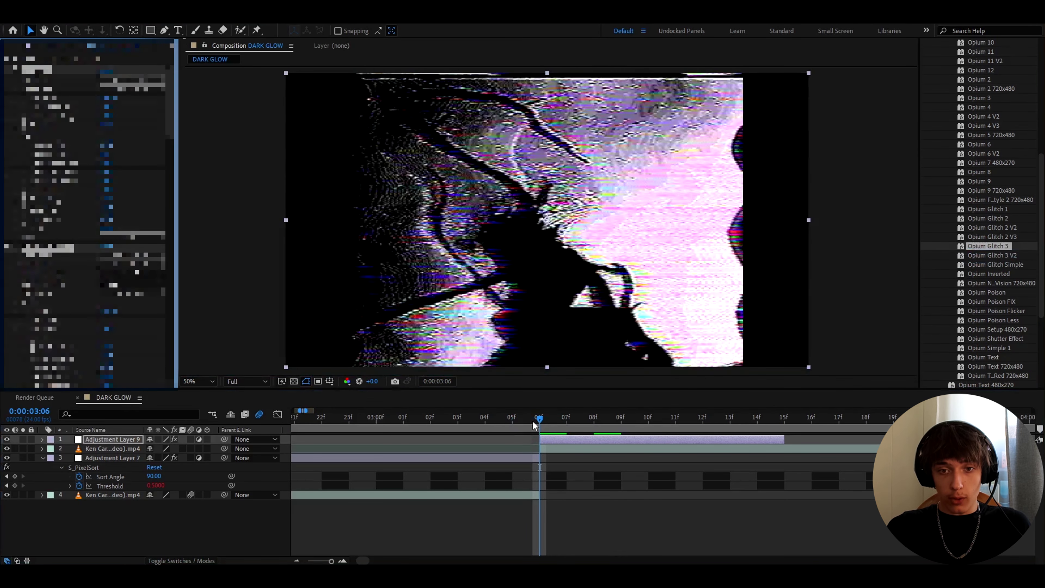
Step: Preview the glitch, move Adjustment Layer 9 to start at 0:00:03:12 and try the Opium 2 preset on it
{"action": "left_click", "coordinate": [567, 418]}
{"action": "left_click_drag", "start_coordinate": [570, 417], "coordinate": [614, 412]}
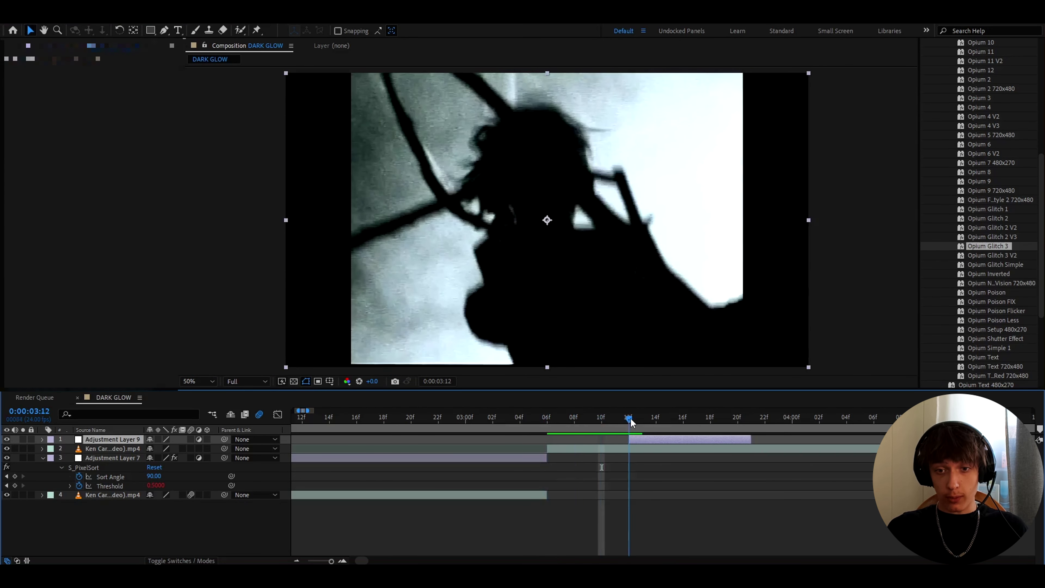
{"action": "scroll", "coordinate": [1001, 219], "scroll_direction": "up", "scroll_amount": 5}
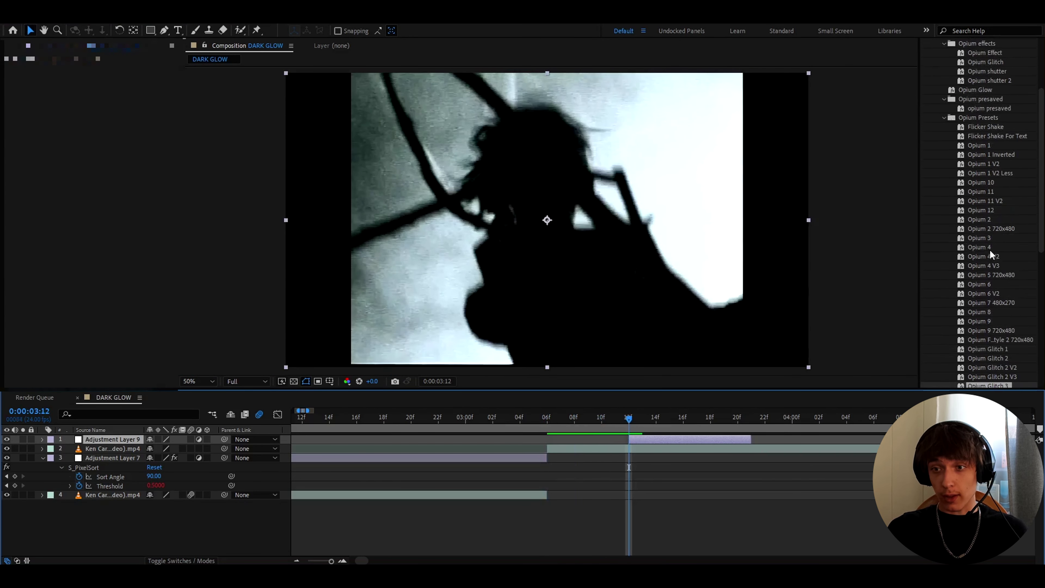
{"action": "left_click_drag", "start_coordinate": [979, 219], "coordinate": [643, 438]}
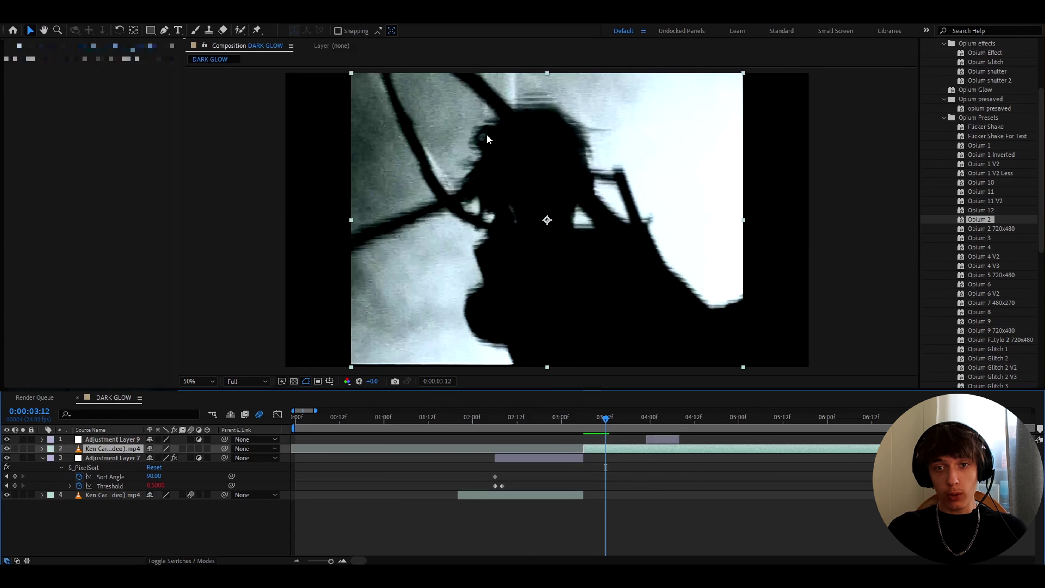
Step: Add a text layer reading "opium" over the clip at 0:00:03:12, scaled to 400%
{"action": "key", "text": "ctrl+t"}
{"action": "left_click_drag", "start_coordinate": [384, 154], "coordinate": [719, 313]}
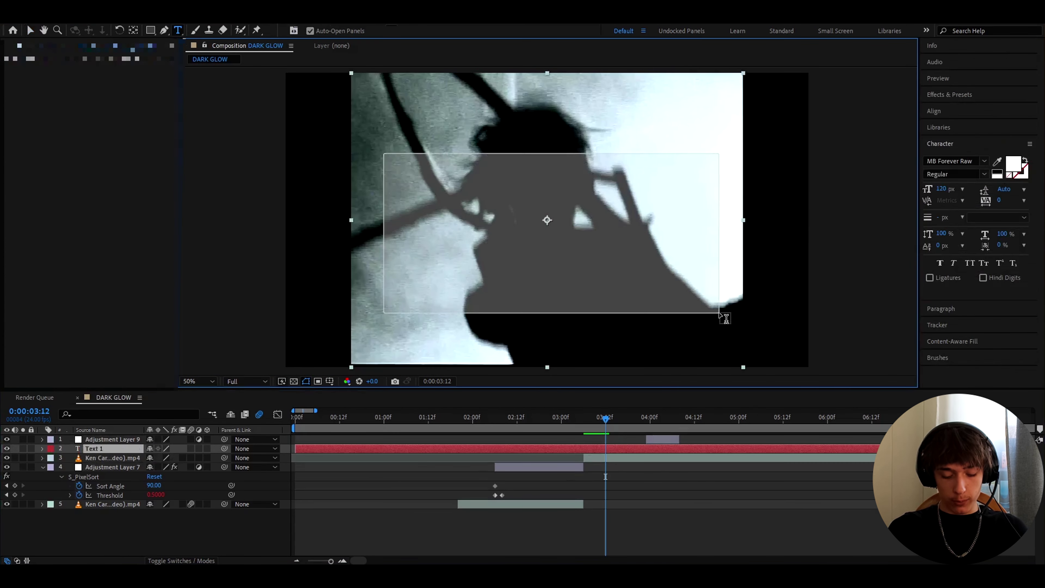
{"action": "type", "text": "opium"}
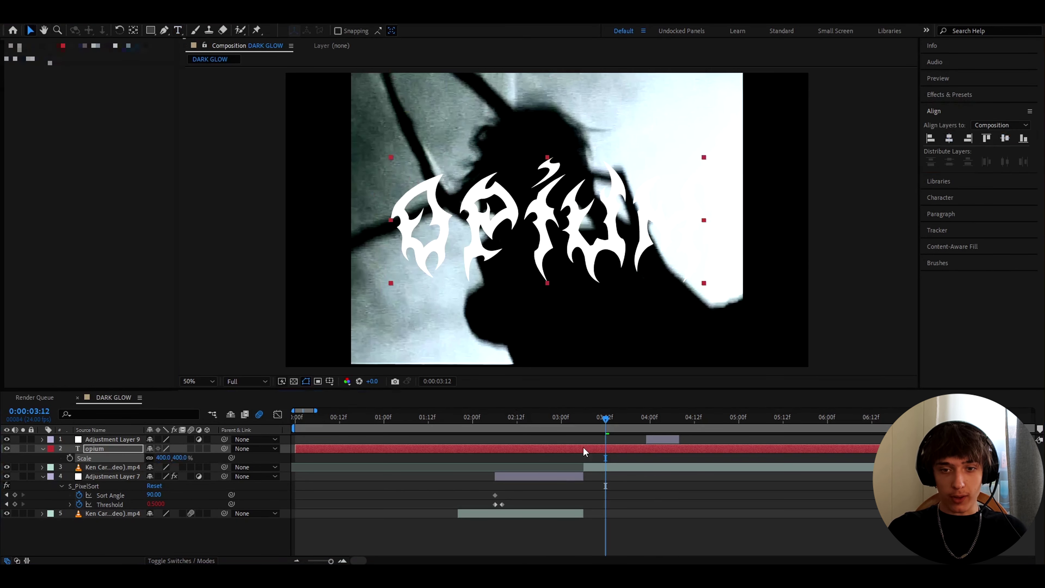
Step: Apply an Opium Text preset to the opium text layer and hide the video clip beneath it
{"action": "left_click", "coordinate": [585, 451]}
{"action": "key", "text": "ctrl+space"}
{"action": "type", "text": "opium"}
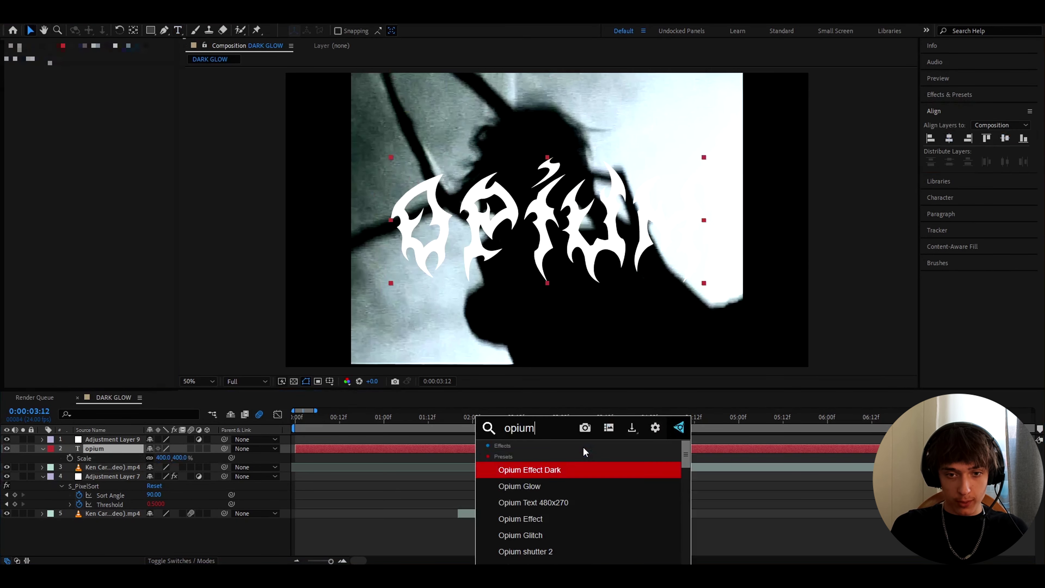
{"action": "type", "text": " text"}
{"action": "left_click", "coordinate": [531, 518]}
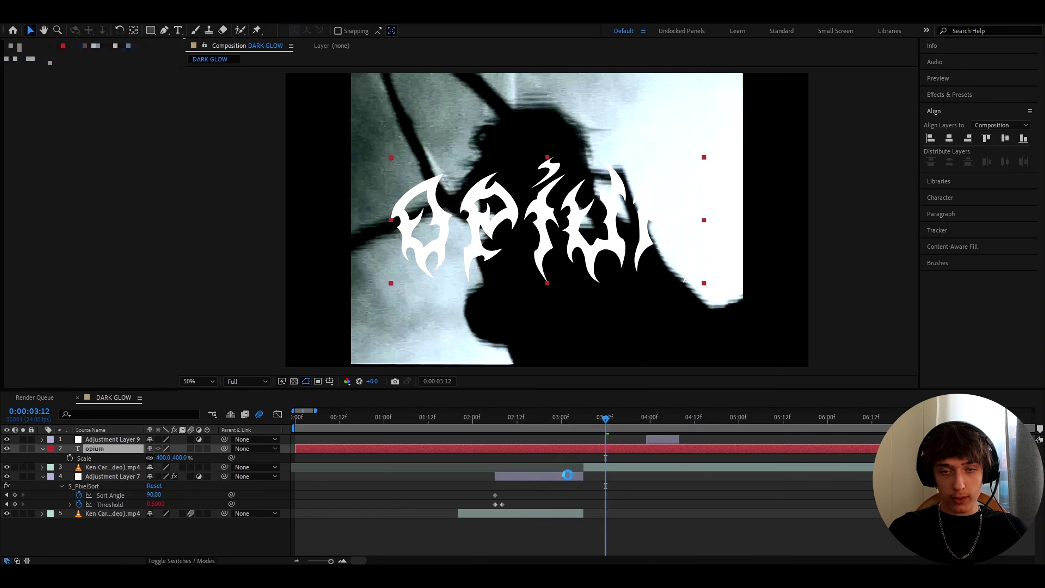
{"action": "left_click", "coordinate": [517, 477]}
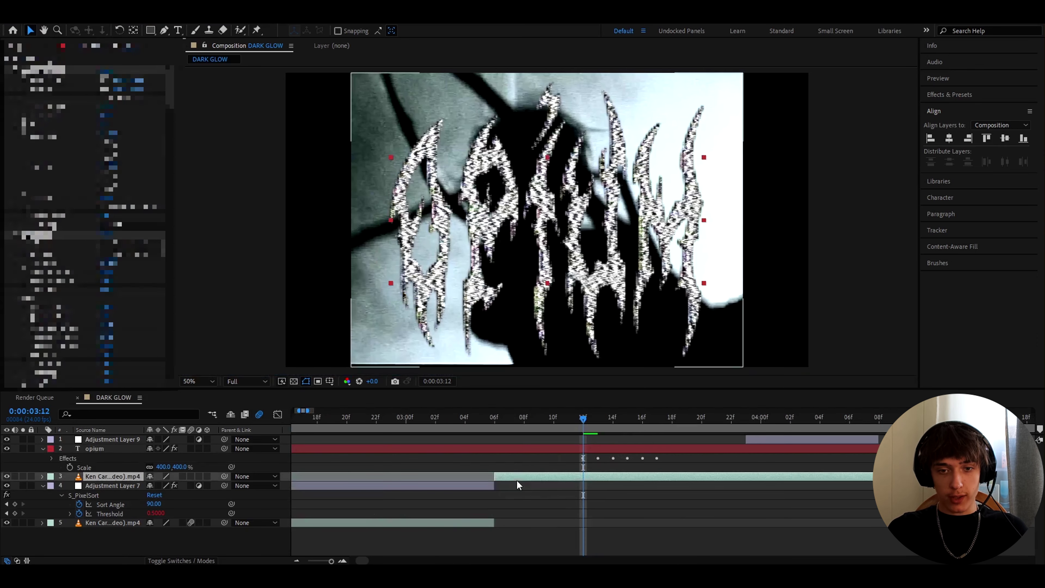
{"action": "left_click", "coordinate": [7, 476]}
Step: Import Damaged Glint deep glow.mov from the Opium Pack folder and place it above the opium text layer
{"action": "left_click", "coordinate": [571, 448]}
{"action": "key", "text": "ctrl+i"}
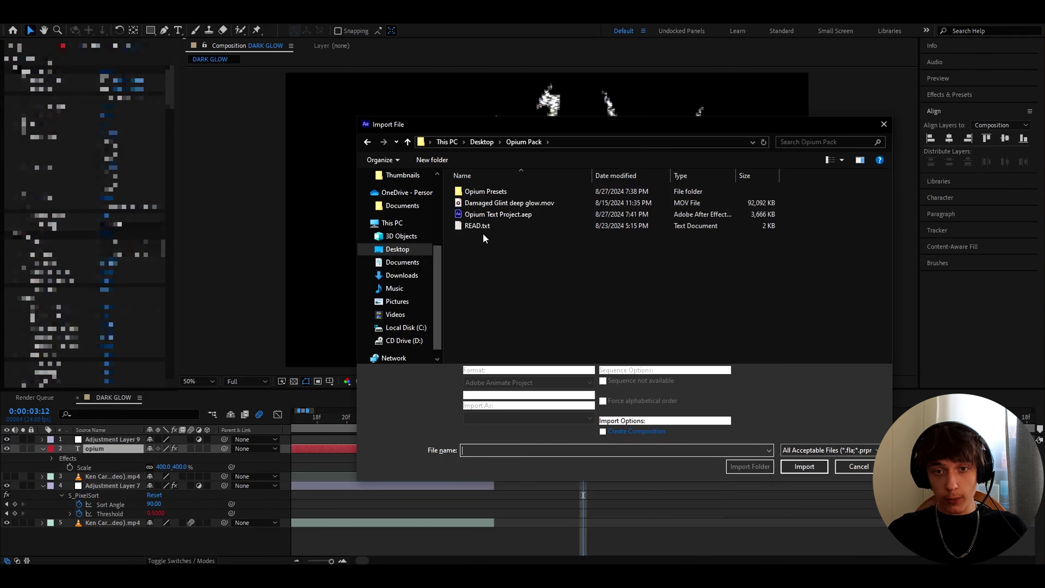
{"action": "left_click", "coordinate": [494, 203]}
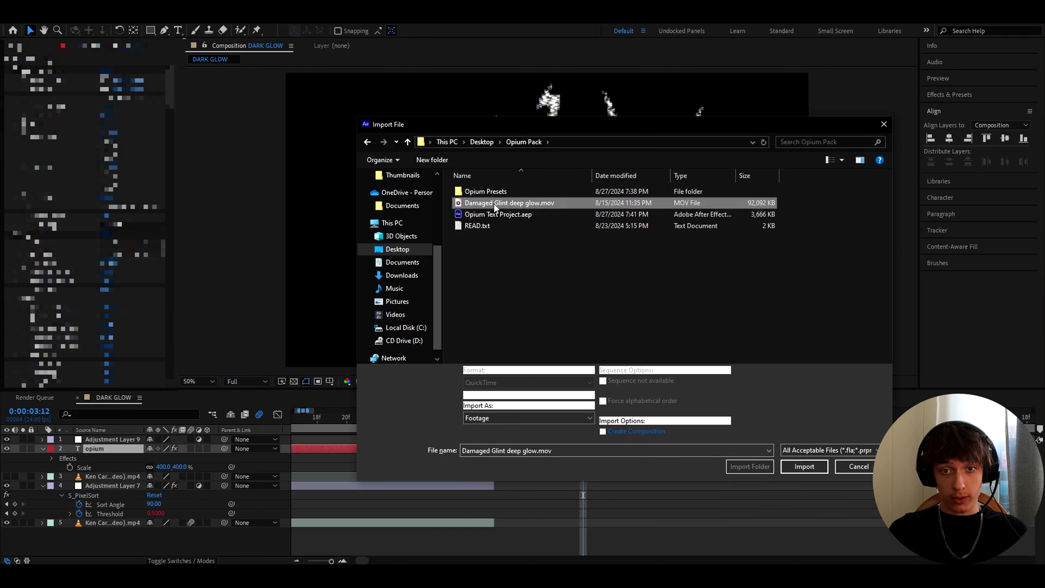
{"action": "double_click", "coordinate": [496, 203]}
{"action": "left_click_drag", "start_coordinate": [310, 449], "coordinate": [472, 459]}
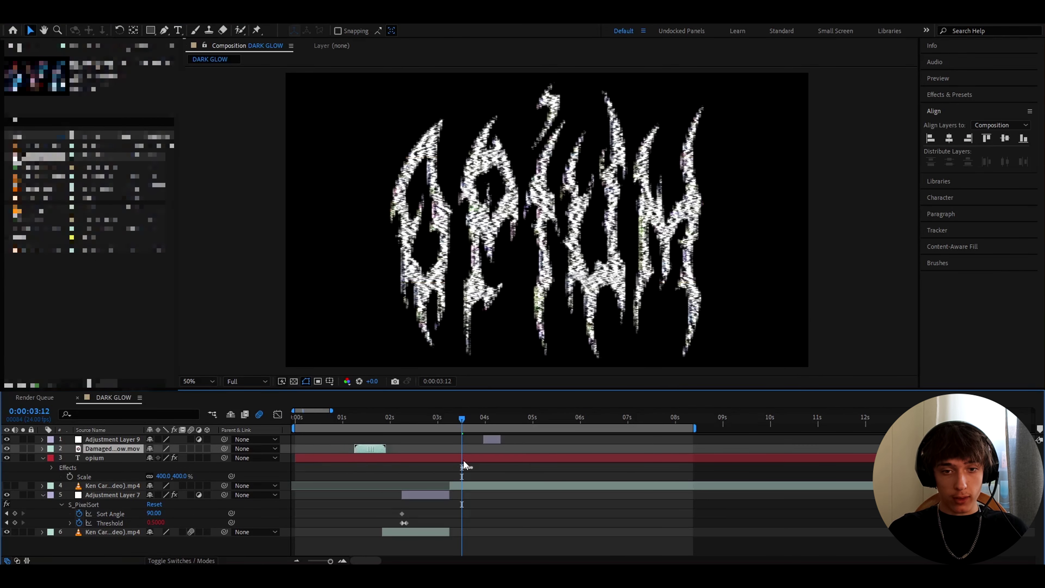
Step: Change the blending mode of the glint footage over the opium text
{"action": "scroll", "coordinate": [452, 458], "scroll_direction": "up", "scroll_amount": 4}
{"action": "right_click", "coordinate": [488, 451]}
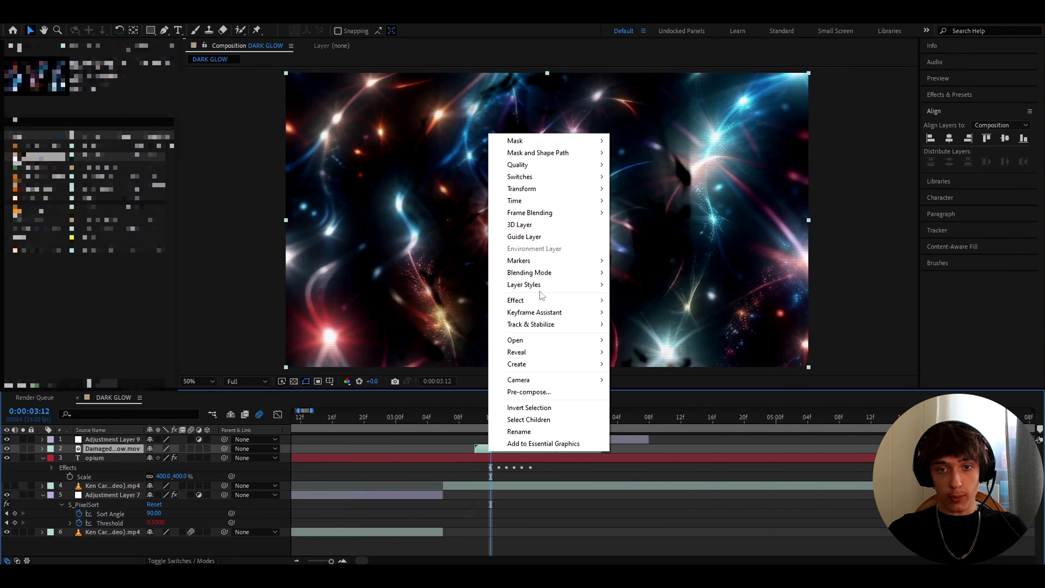
{"action": "mouse_move", "coordinate": [600, 278]}
{"action": "left_click", "coordinate": [639, 314]}
Step: Add a black solid beneath the opium text and preview the text animation
{"action": "right_click", "coordinate": [66, 484]}
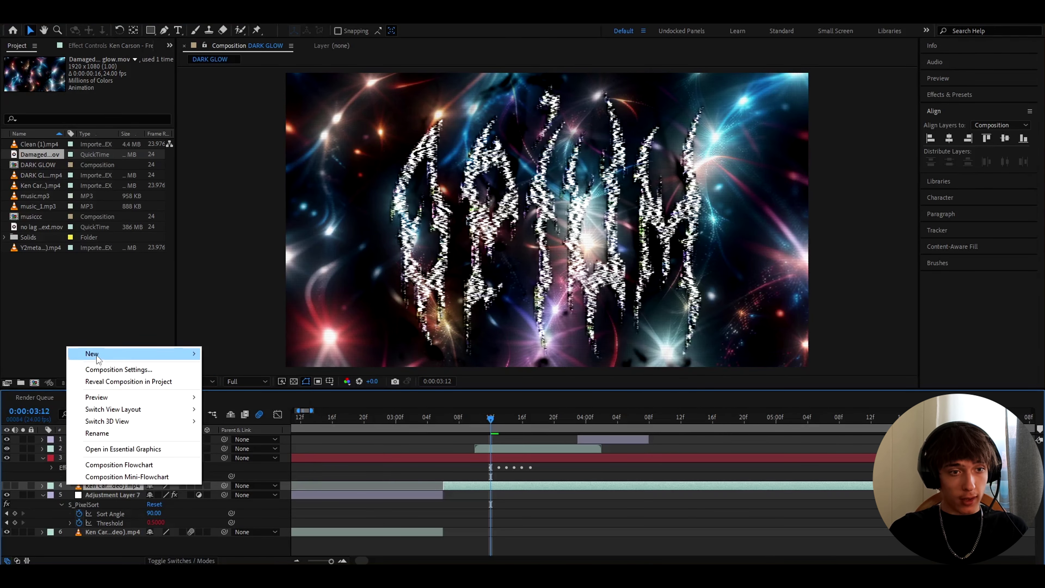
{"action": "mouse_move", "coordinate": [103, 356]}
{"action": "left_click", "coordinate": [227, 382]}
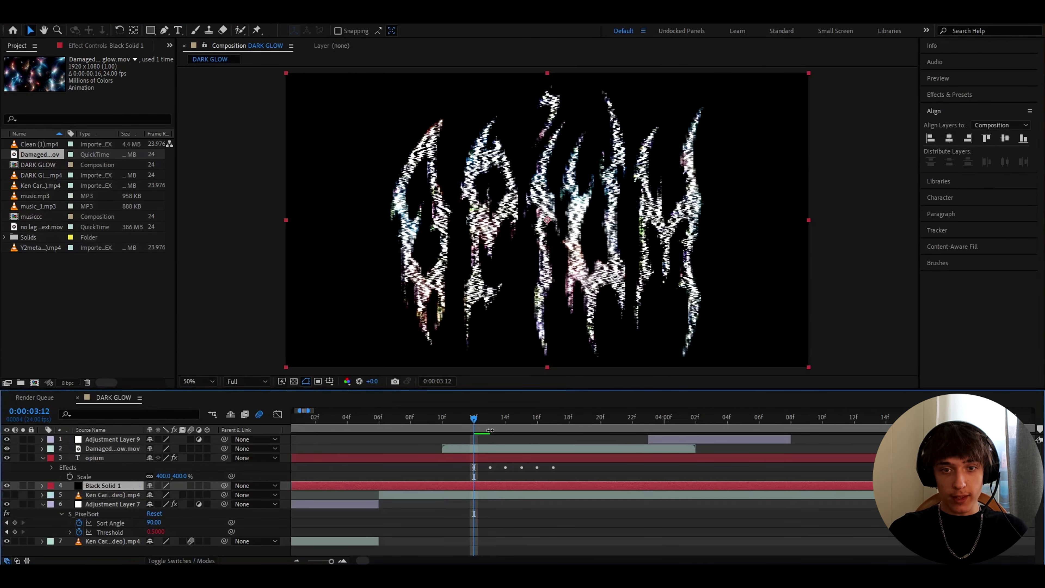
{"action": "left_click_drag", "start_coordinate": [472, 420], "coordinate": [489, 415]}
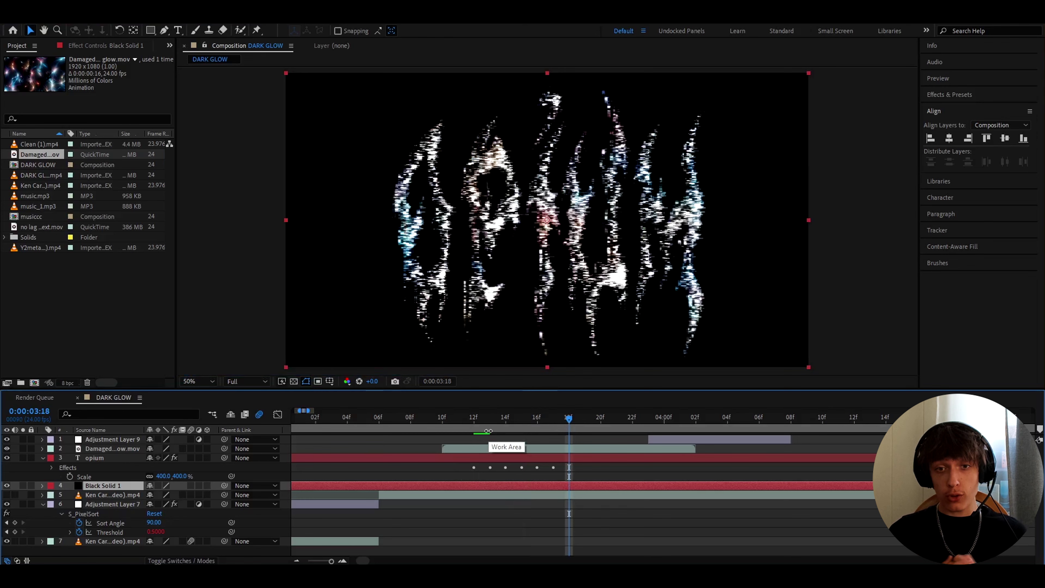
Step: Hide the opium text layer and the black solid, and return to the glow clip at 0:00:02:20
{"action": "left_click", "coordinate": [93, 457]}
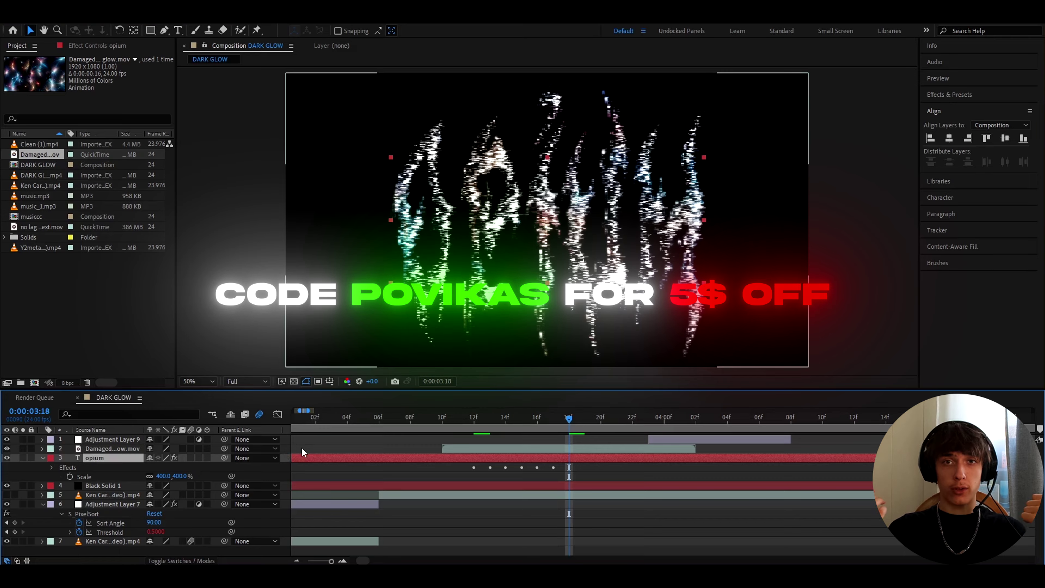
{"action": "left_click", "coordinate": [7, 458]}
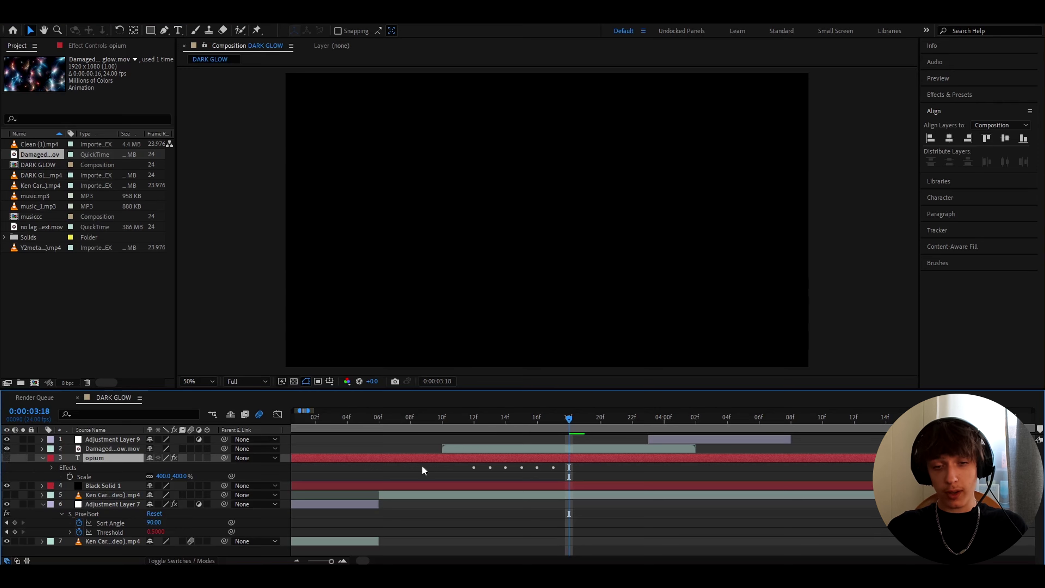
{"action": "left_click", "coordinate": [520, 450]}
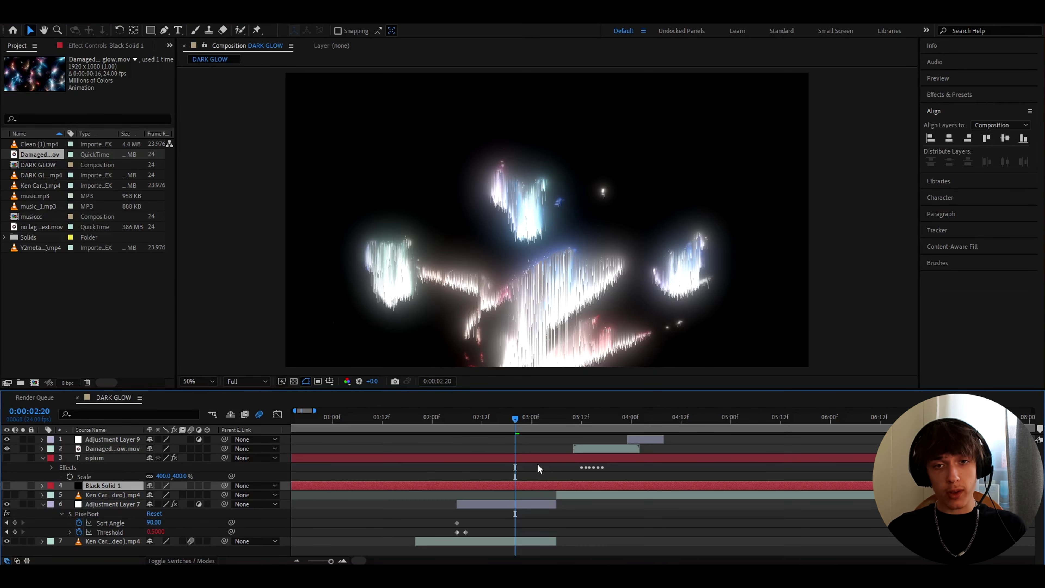